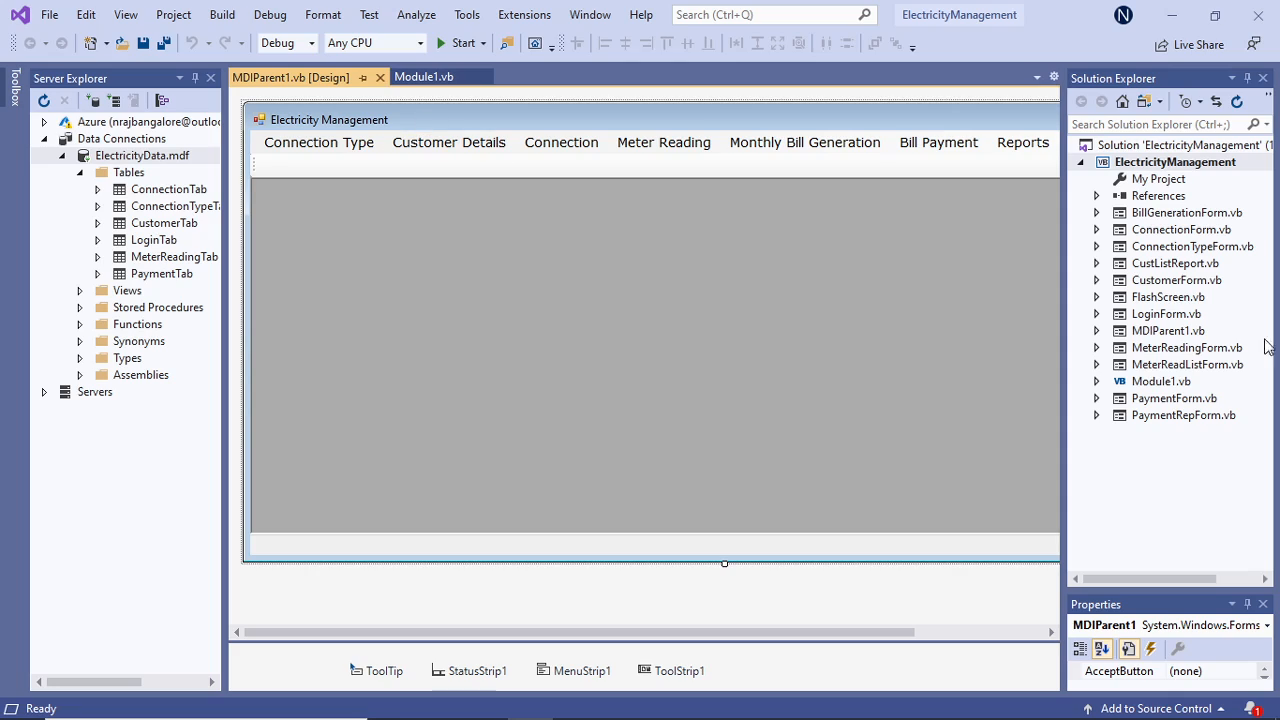
Open the click handler of the Connection Type menu item on MDIParent1 and examine the lines that show ConnectionTypeForm.
left_click(1170, 331)
left_click(829, 254)
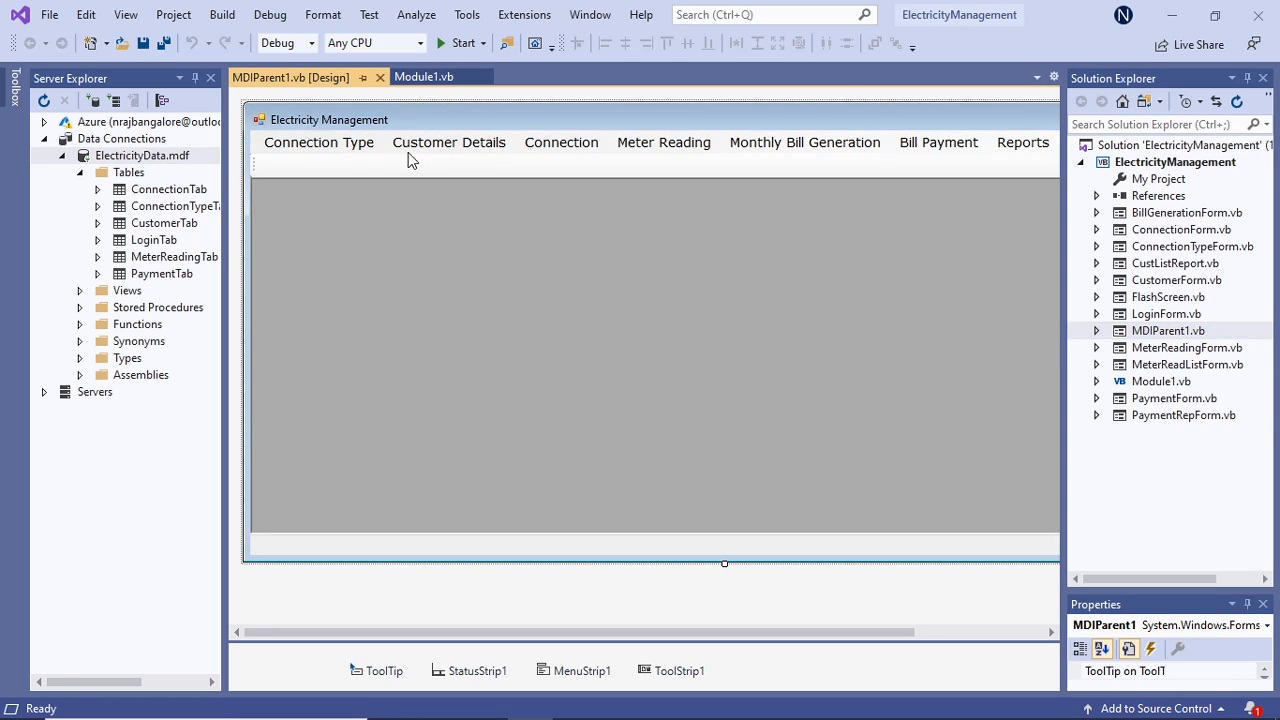
left_click(1020, 143)
left_click(495, 237)
left_click(320, 143)
double_click(322, 148)
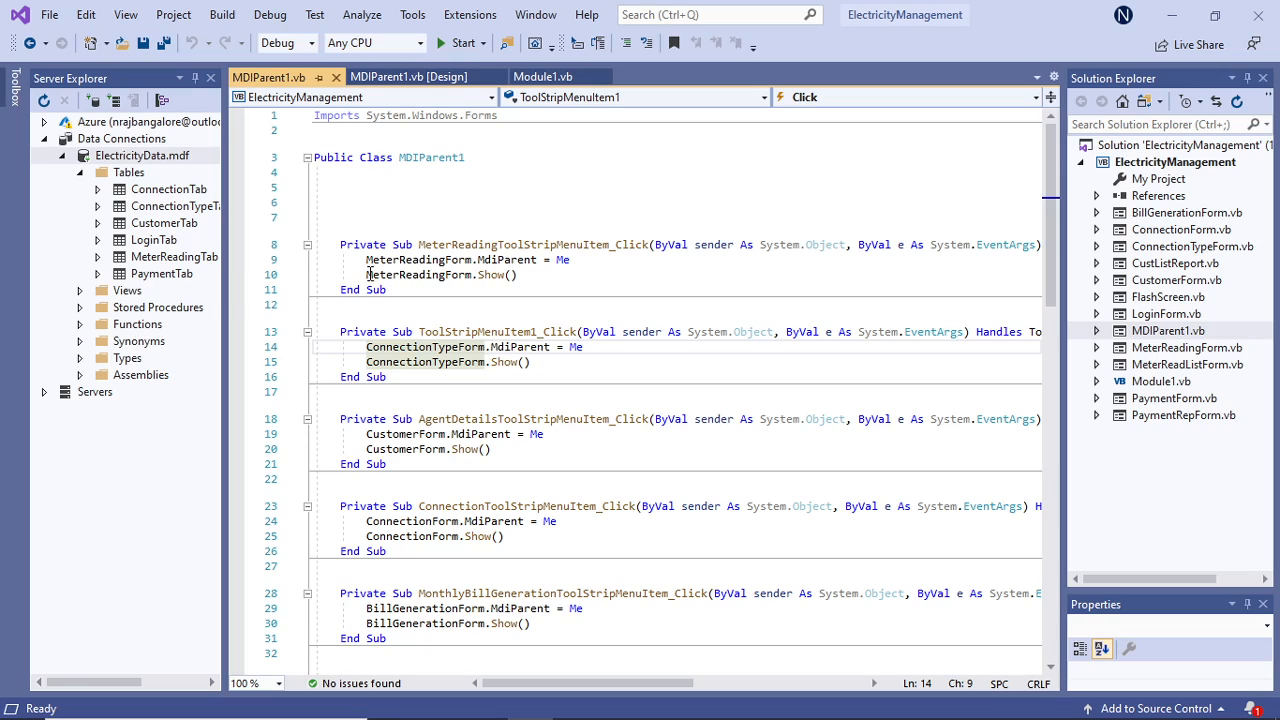
left_click_drag(356, 349, 532, 364)
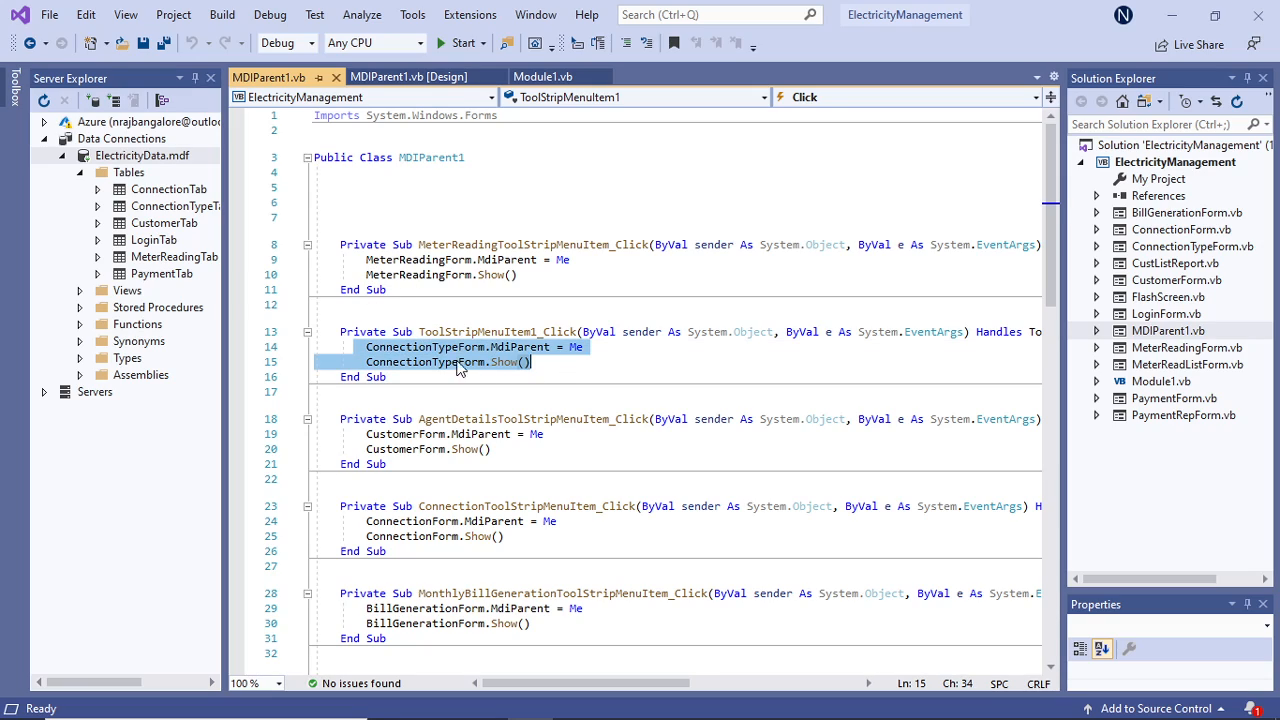
Open the ConnectionTypeForm design and examine its Details and Unit Price text boxes.
double_click(1185, 248)
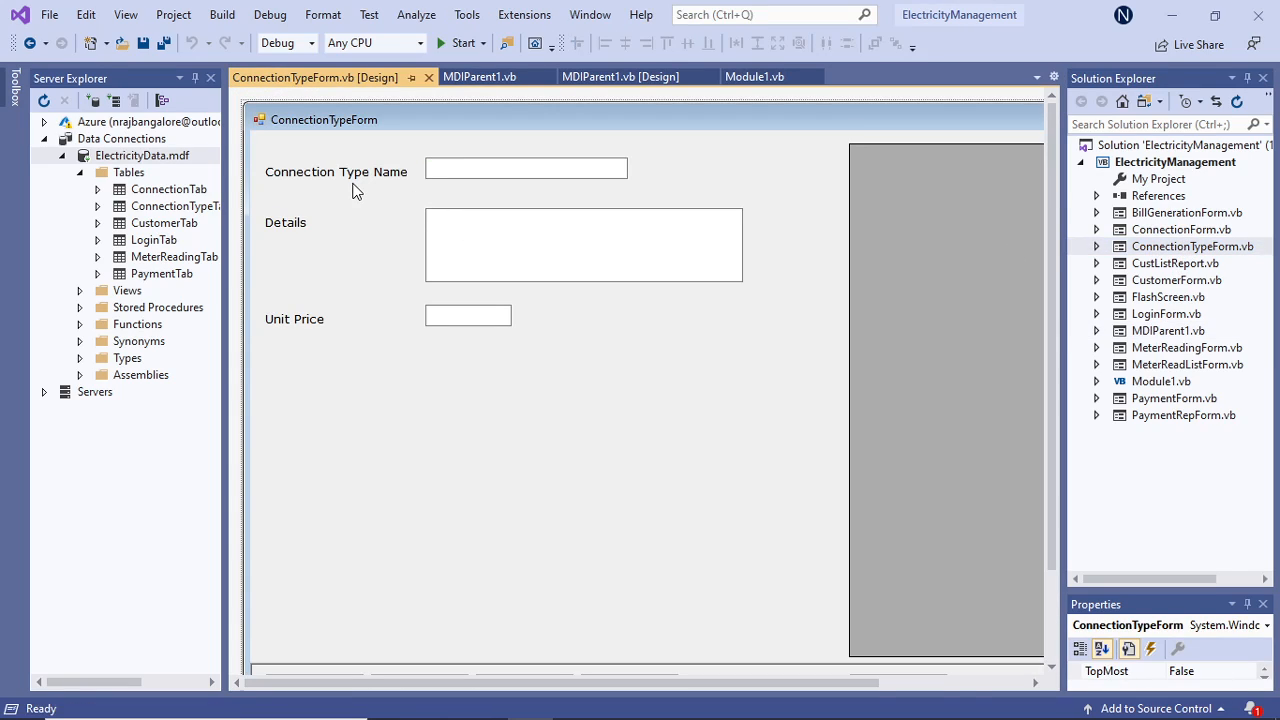
left_click(466, 234)
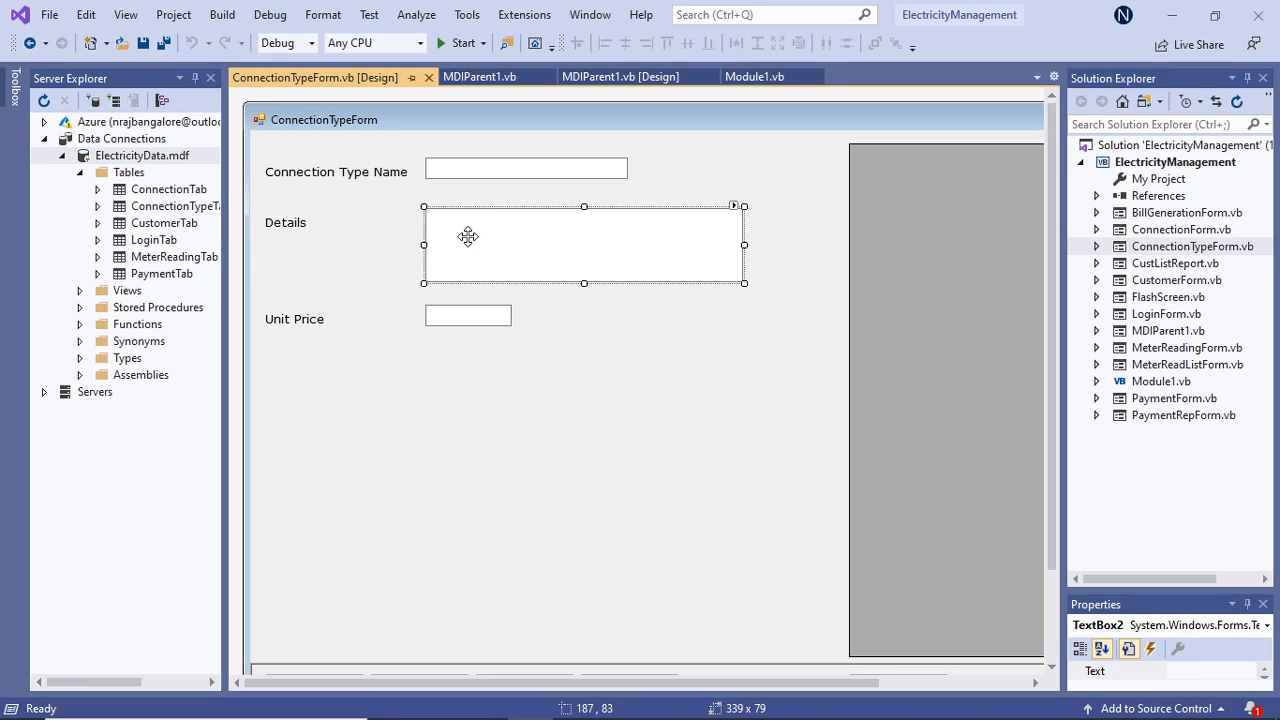
left_click(471, 316)
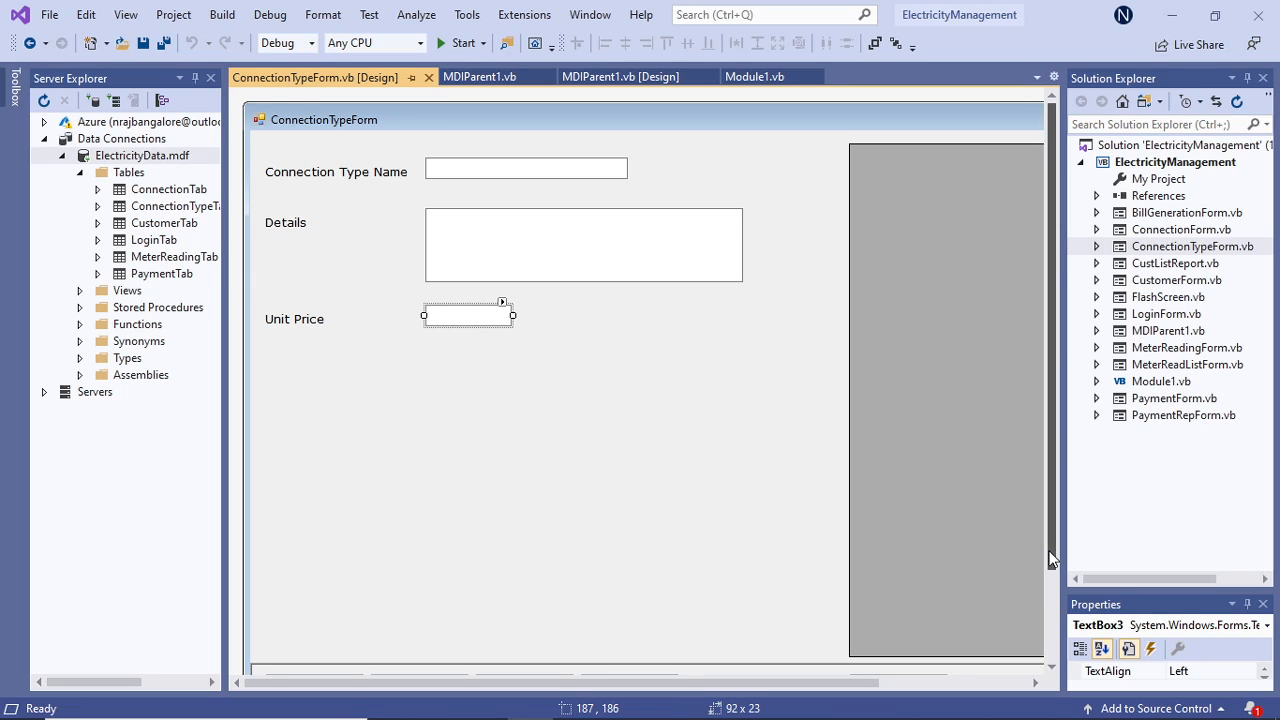
Open the form's Save button code and examine the empty-field check in SaveRecord.
scroll(1040, 569, "down", 2)
double_click(417, 606)
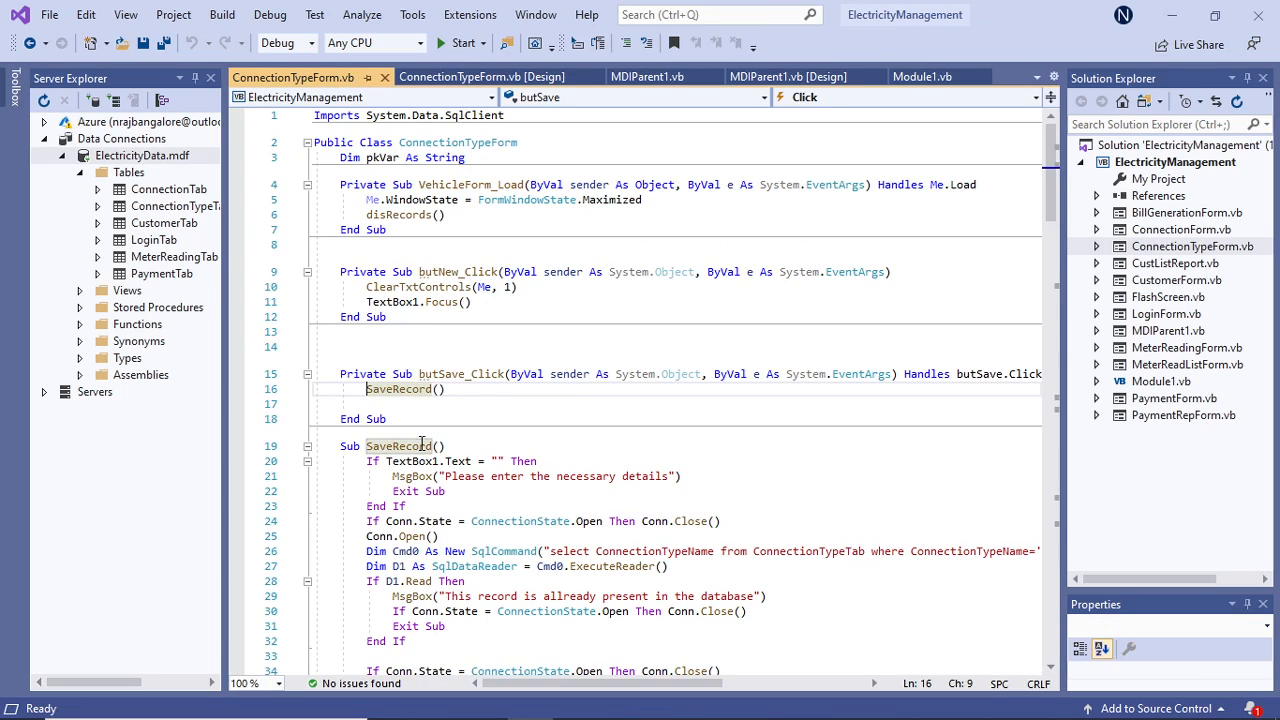
scroll(463, 416, "down", 2)
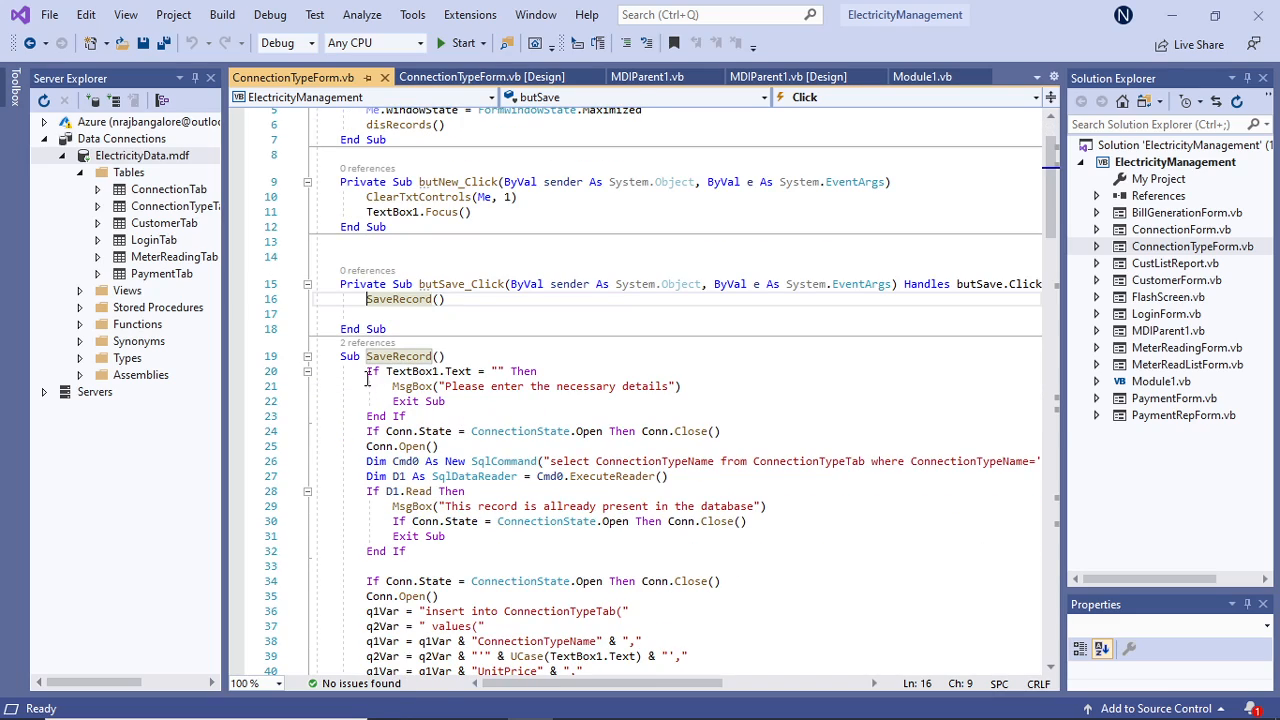
left_click_drag(367, 378, 432, 416)
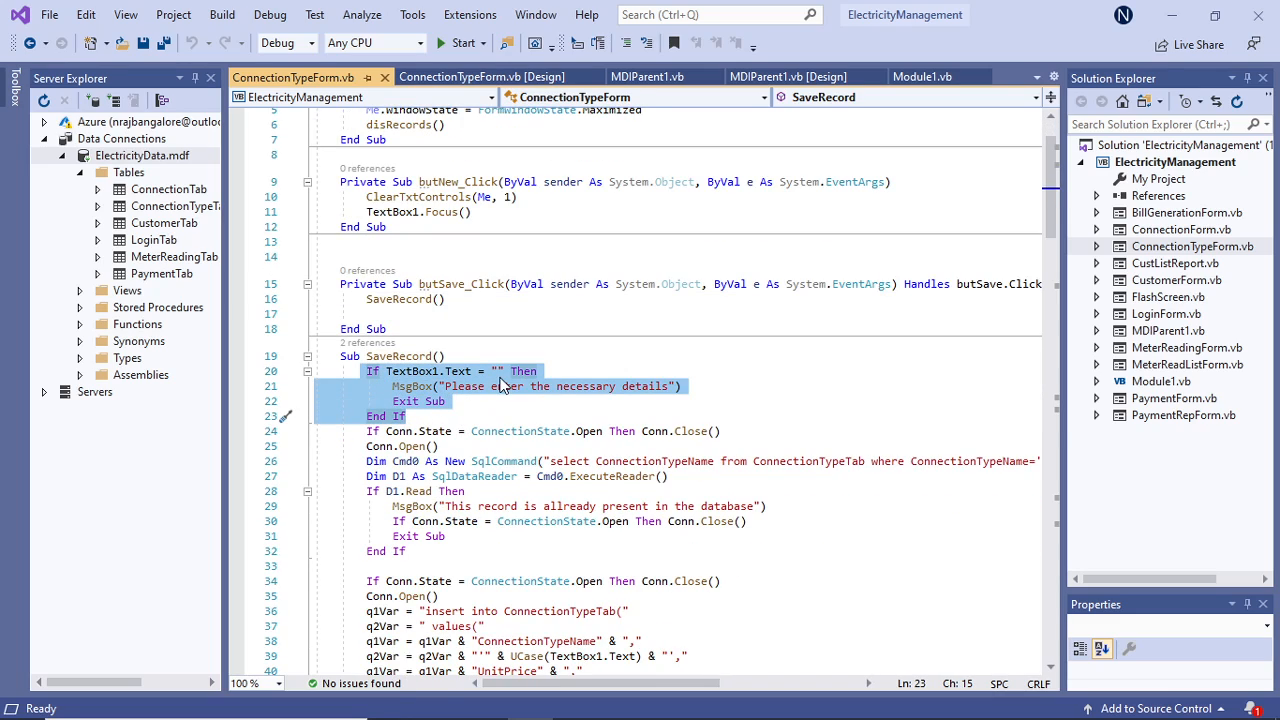
scroll(505, 386, "down", 2)
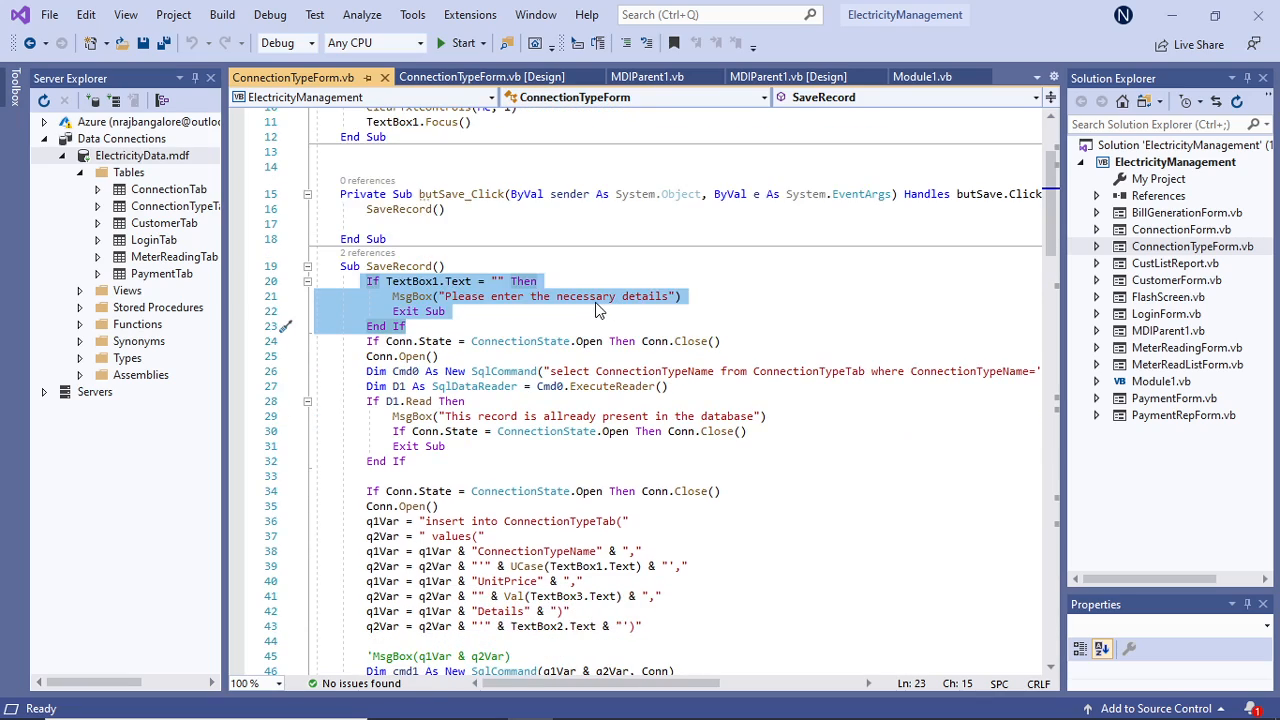
Examine SaveRecord's duplicate-record check and the code that inserts values into ConnectionTypeTab, widening the code area to read the query.
left_click_drag(357, 346, 442, 459)
scroll(879, 388, "down", 1)
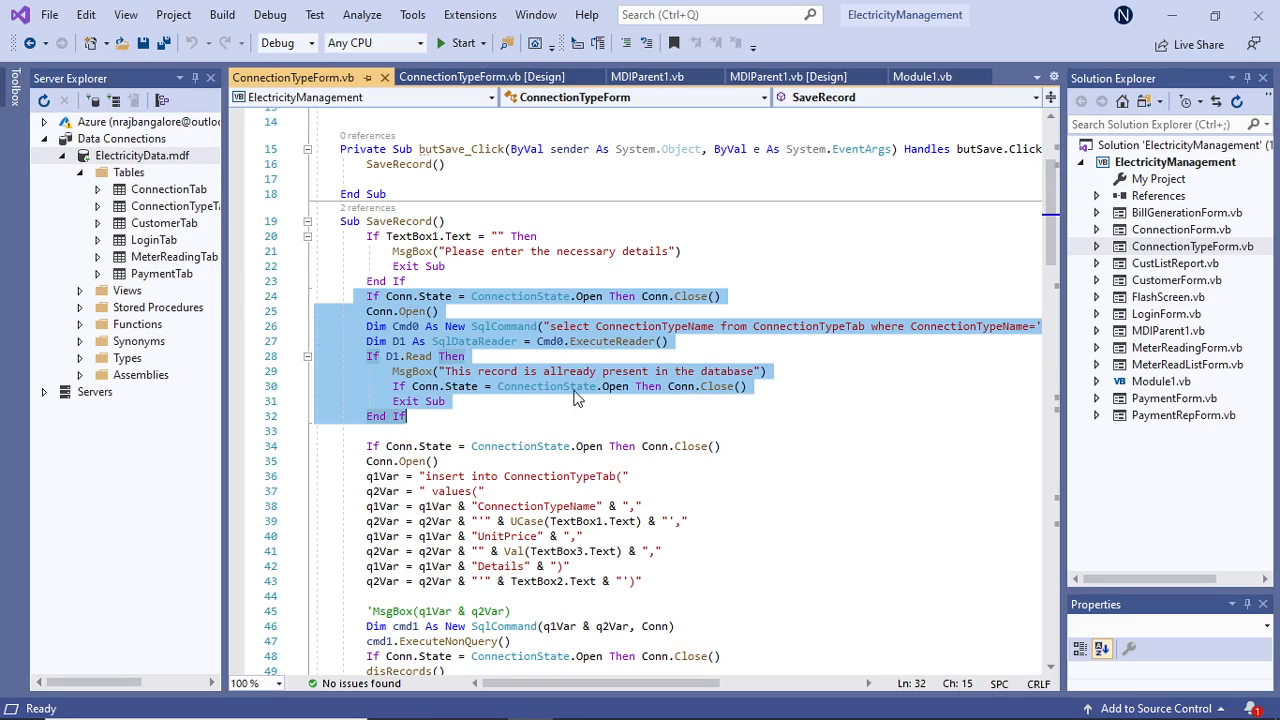
mouse_move(733, 393)
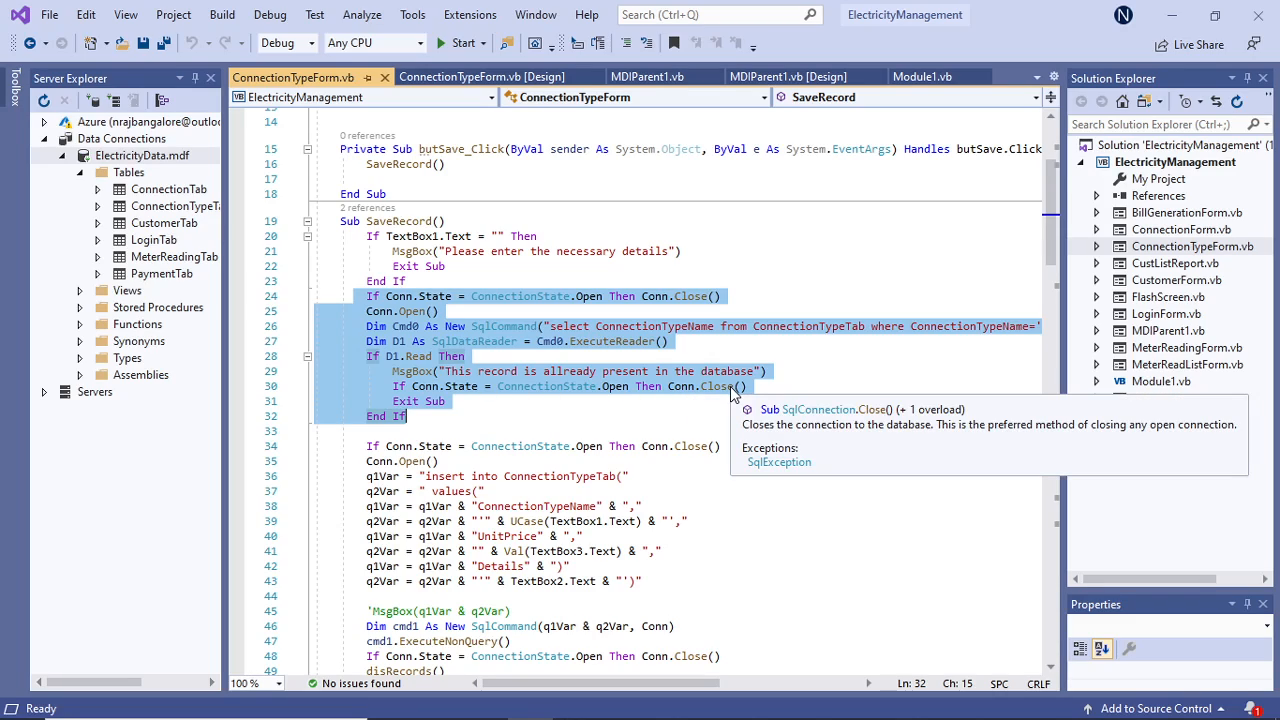
scroll(733, 393, "down", 2)
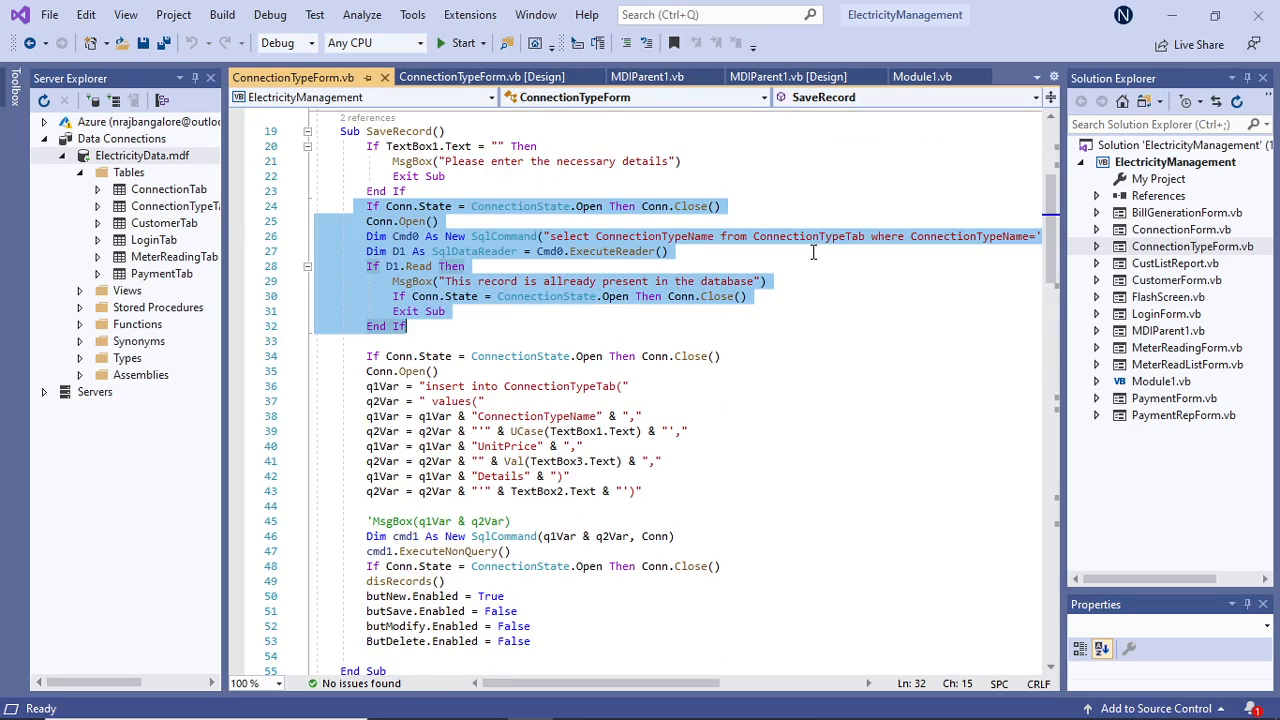
left_click_drag(1063, 357, 1183, 360)
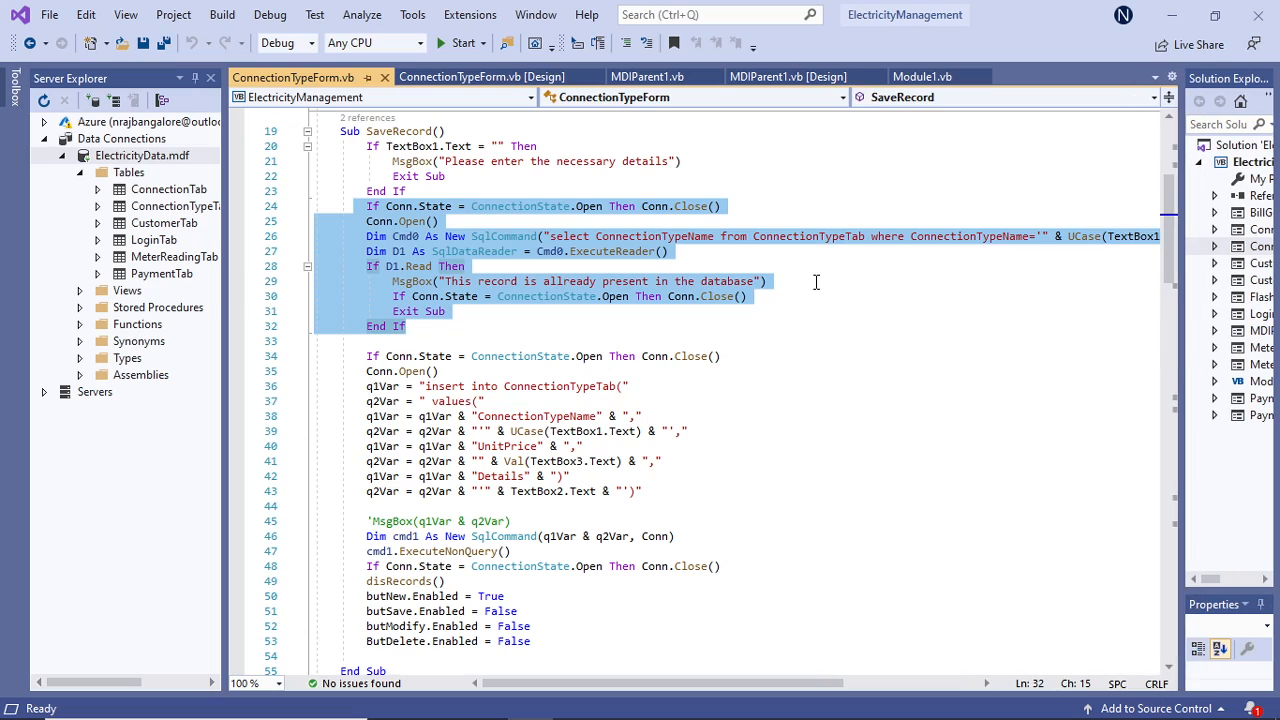
left_click(450, 341)
left_click_drag(355, 357, 722, 567)
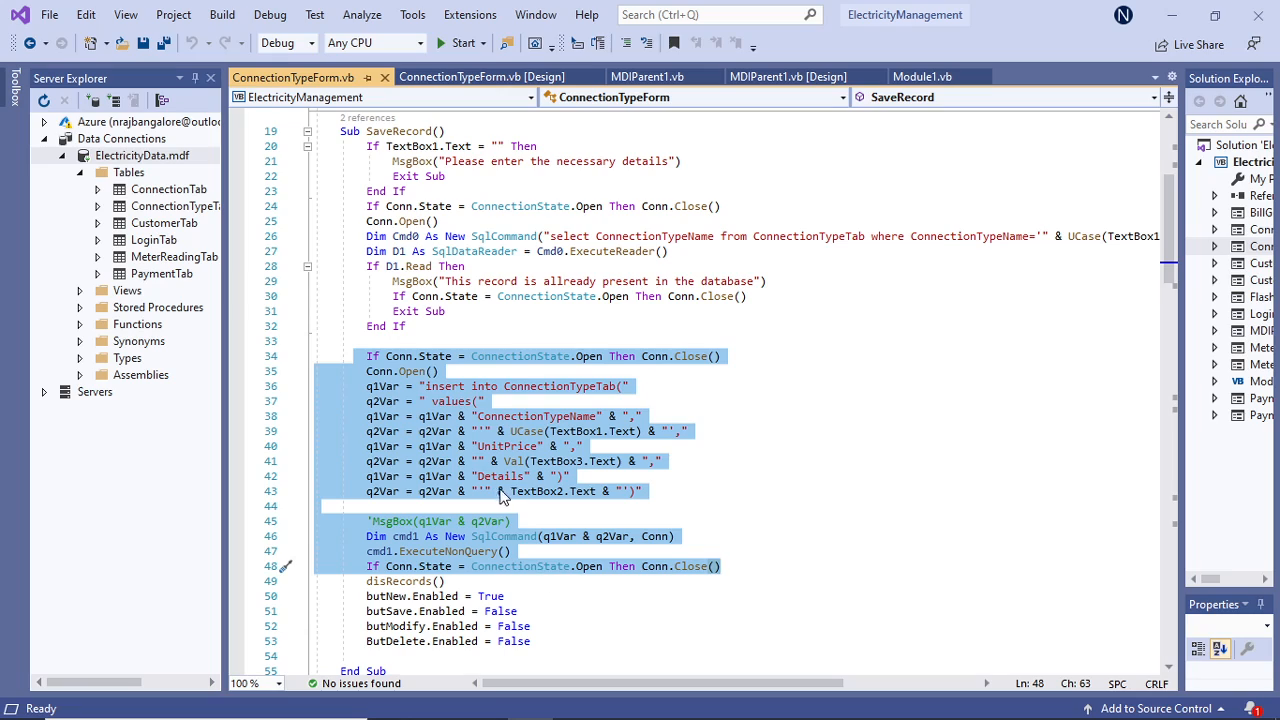
Inspect the columns and stored data of the ConnectionTypeTab table, and close the table data view.
left_click_drag(228, 289, 342, 300)
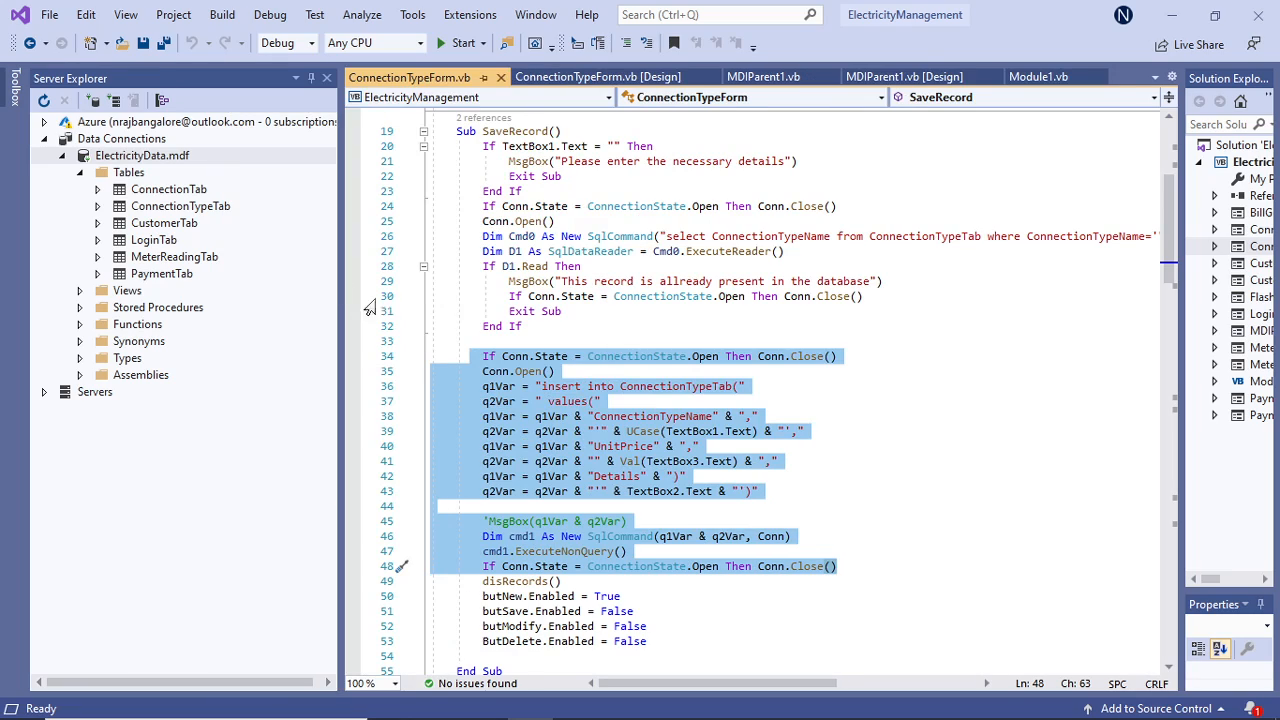
left_click(175, 206)
left_click(97, 206)
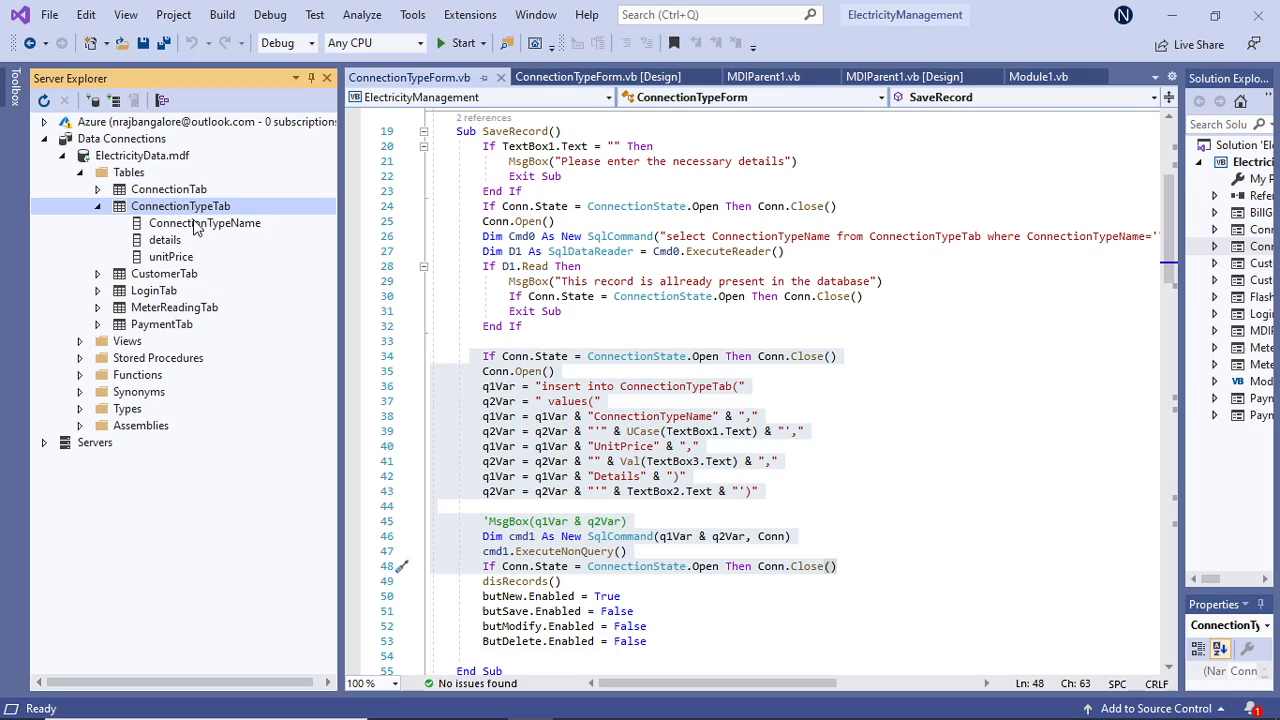
right_click(203, 213)
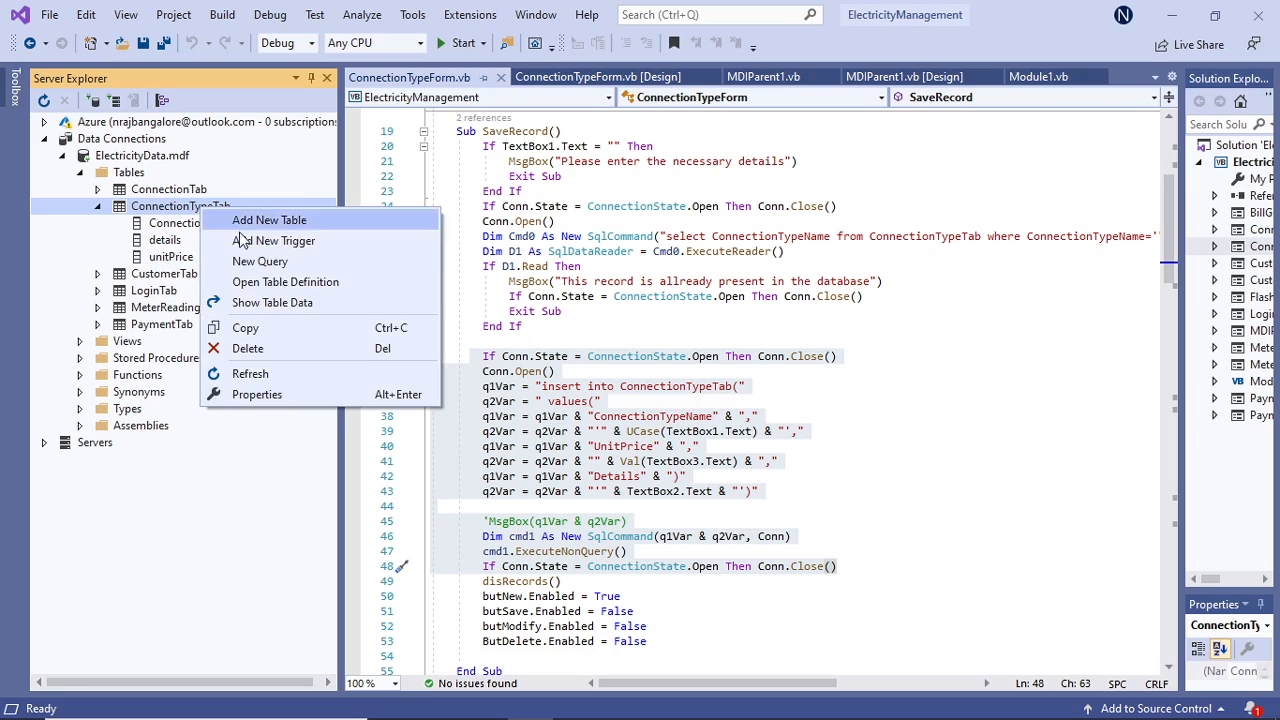
left_click(287, 313)
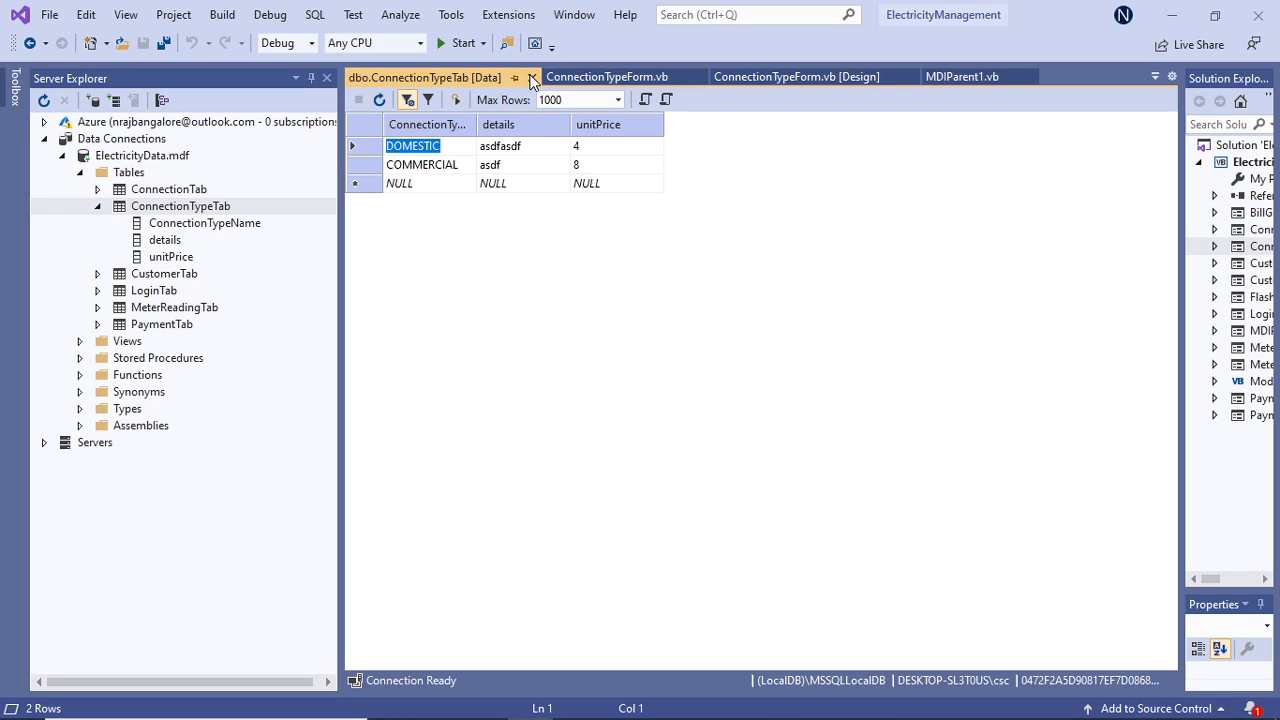
left_click(532, 78)
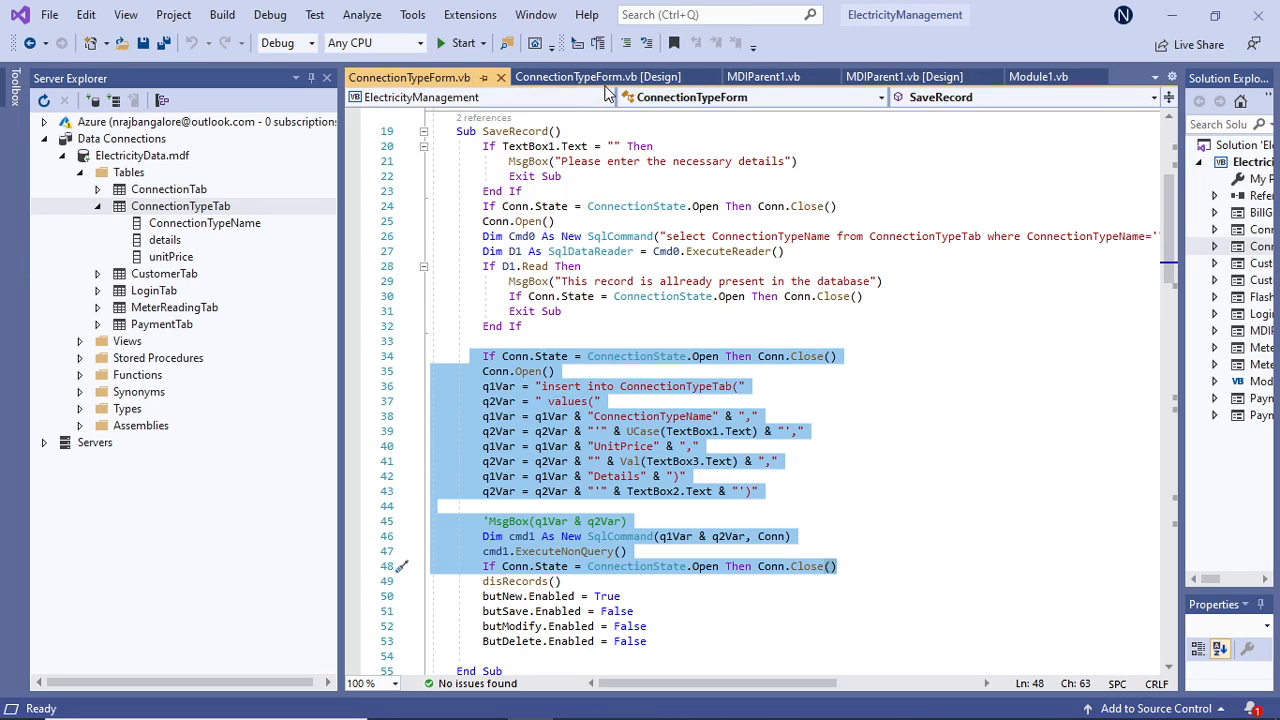
Close the ConnectionTypeForm design and code, and restore the Server Explorer and Solution Explorer widths.
left_click(605, 79)
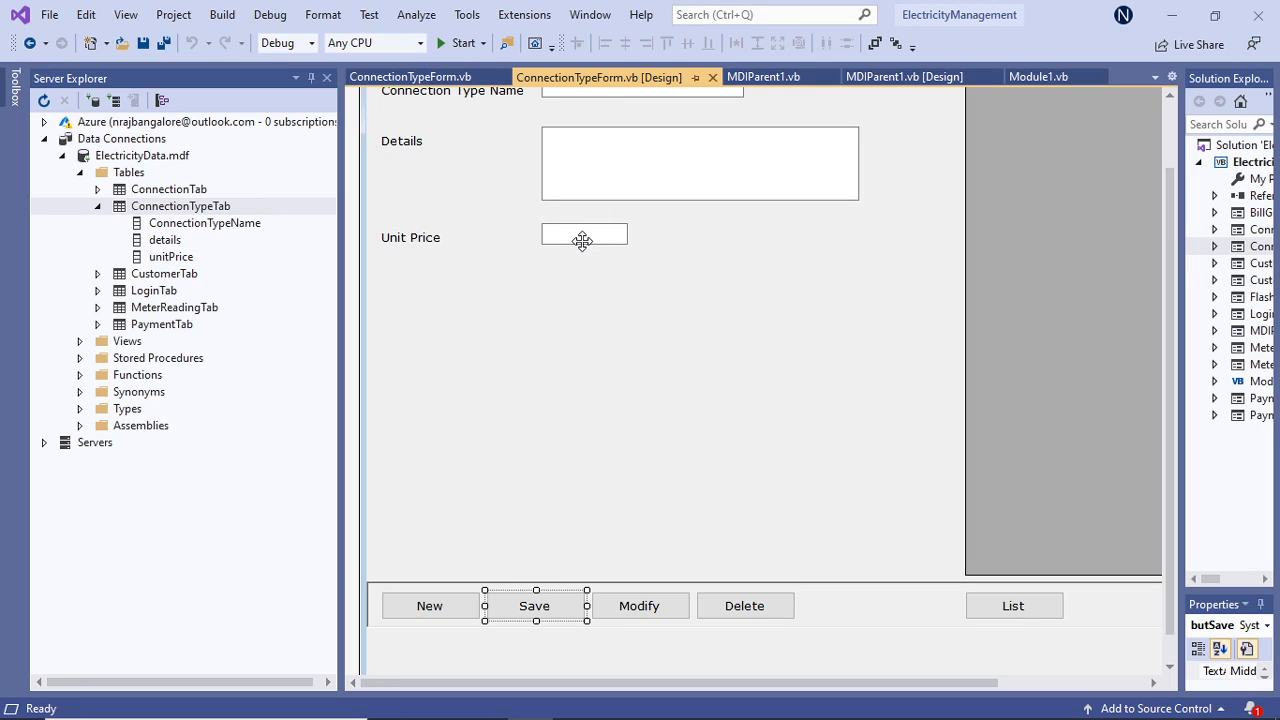
left_click(712, 77)
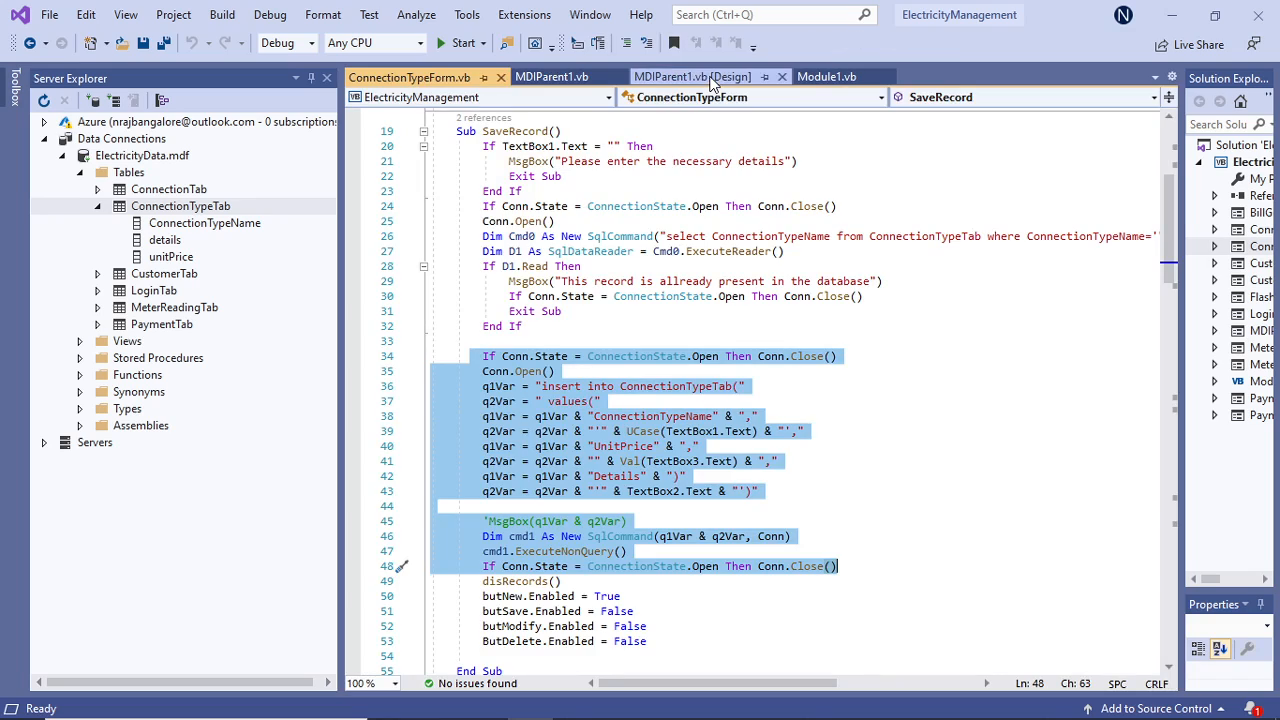
left_click(501, 77)
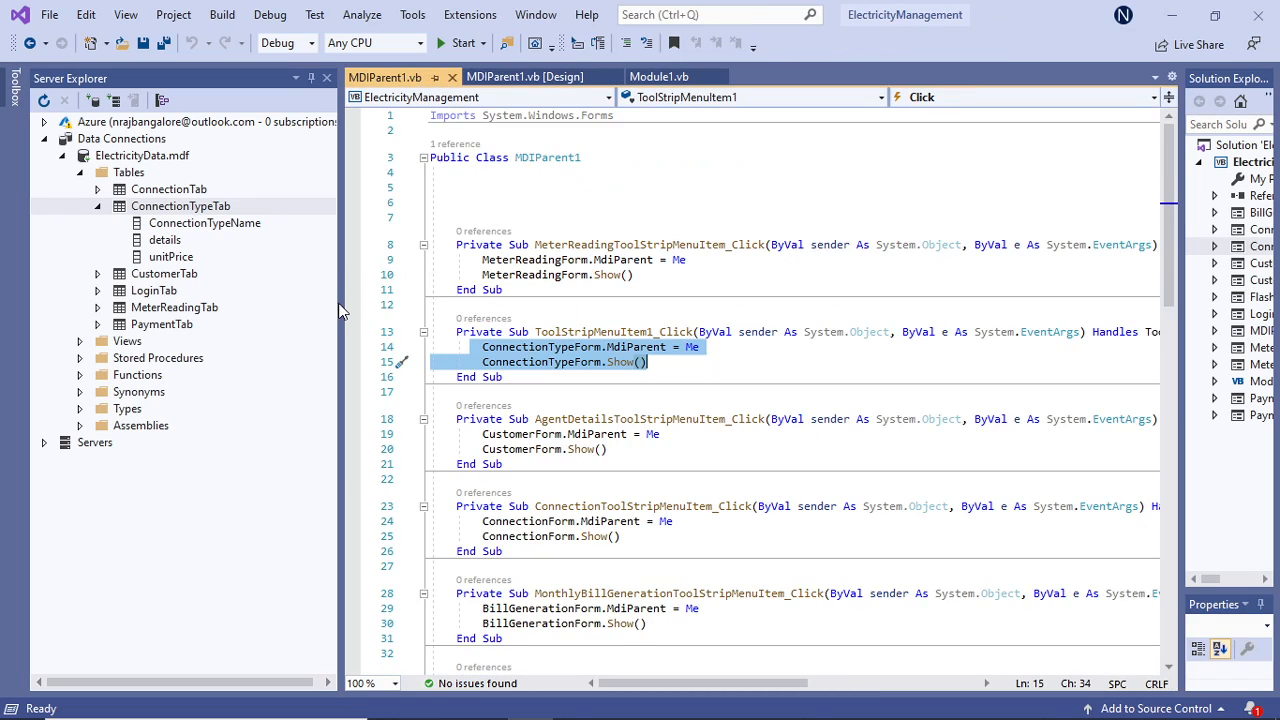
left_click_drag(340, 311, 232, 322)
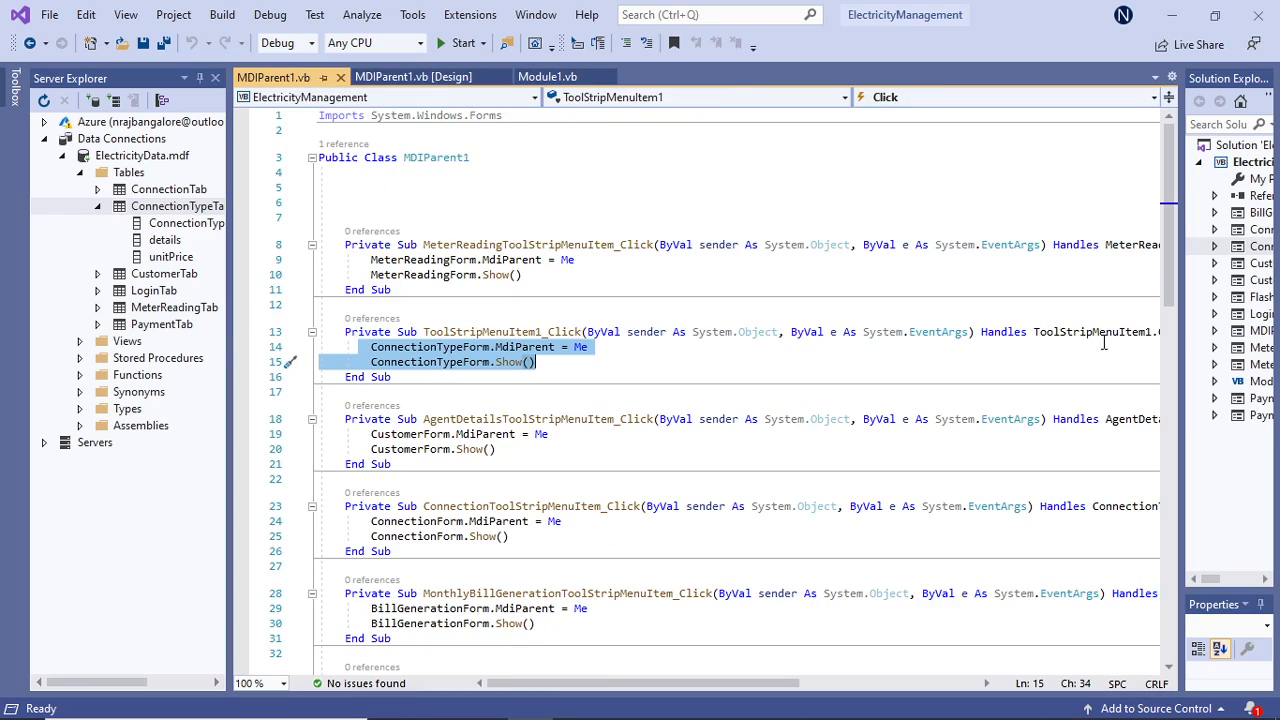
left_click_drag(1183, 335, 1058, 350)
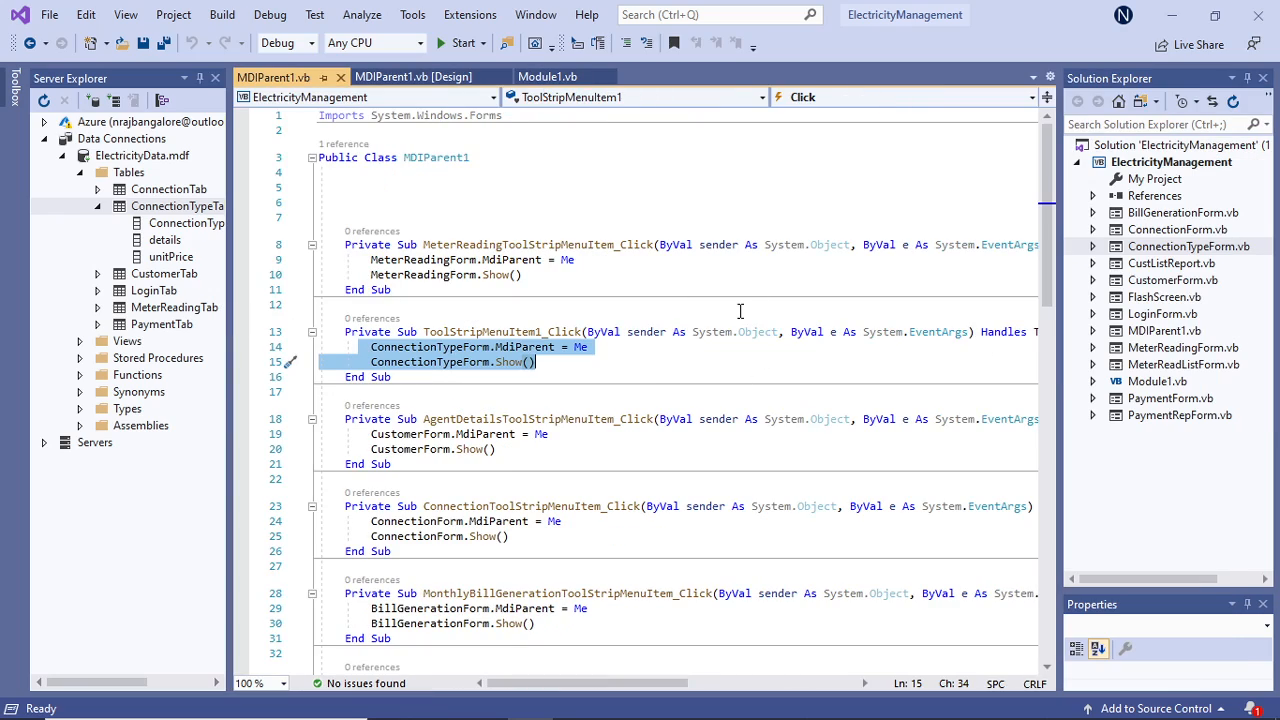
Run the ElectricityManagement project and log in with the user name and the account password.
left_click(462, 43)
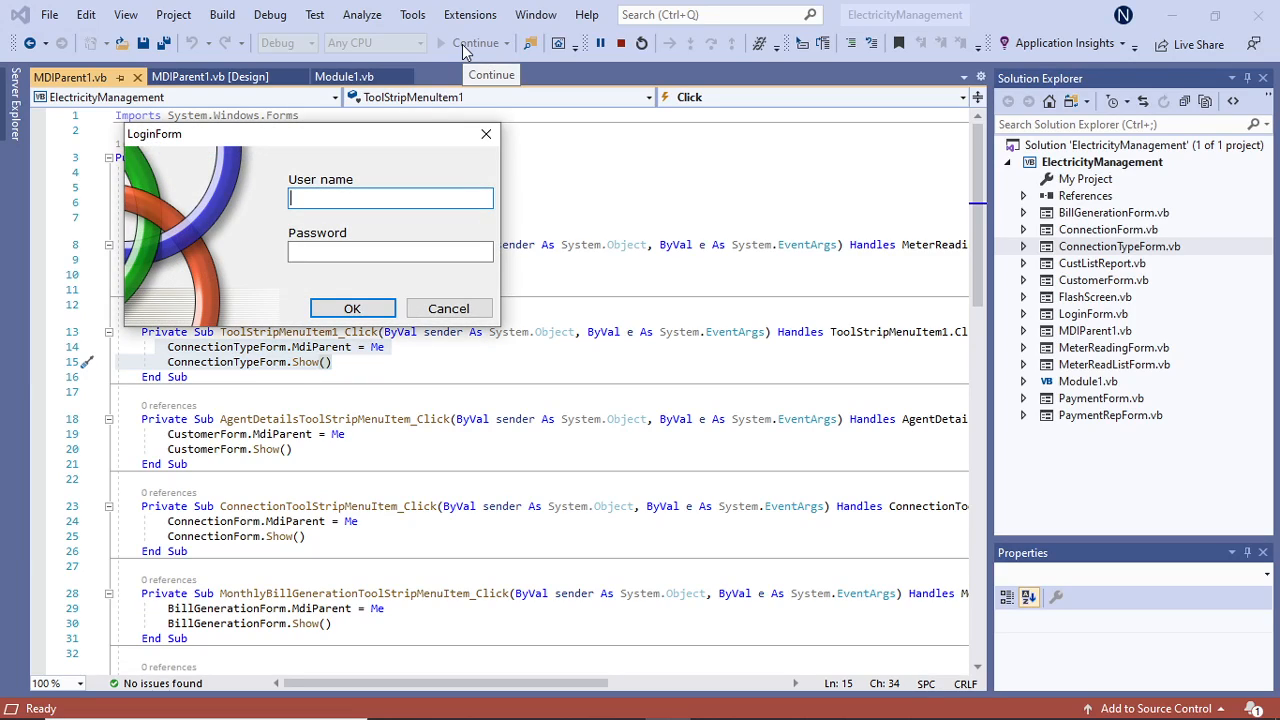
type("**")
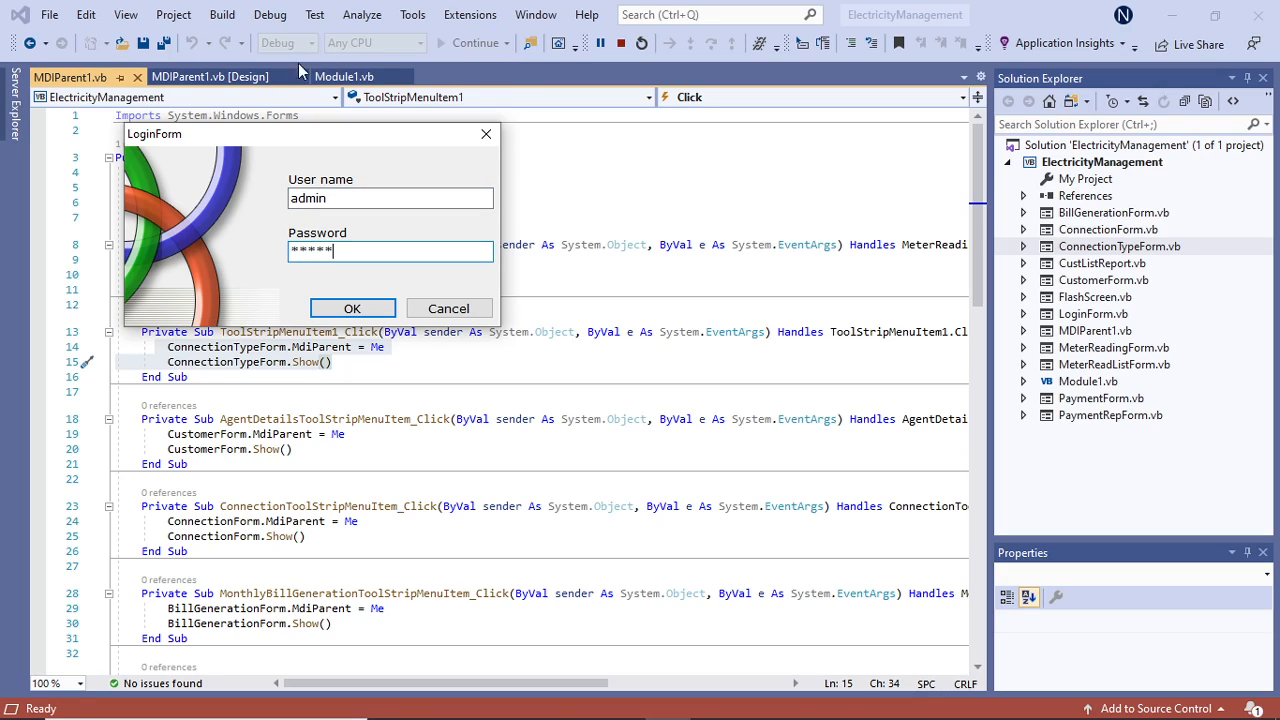
left_click(346, 311)
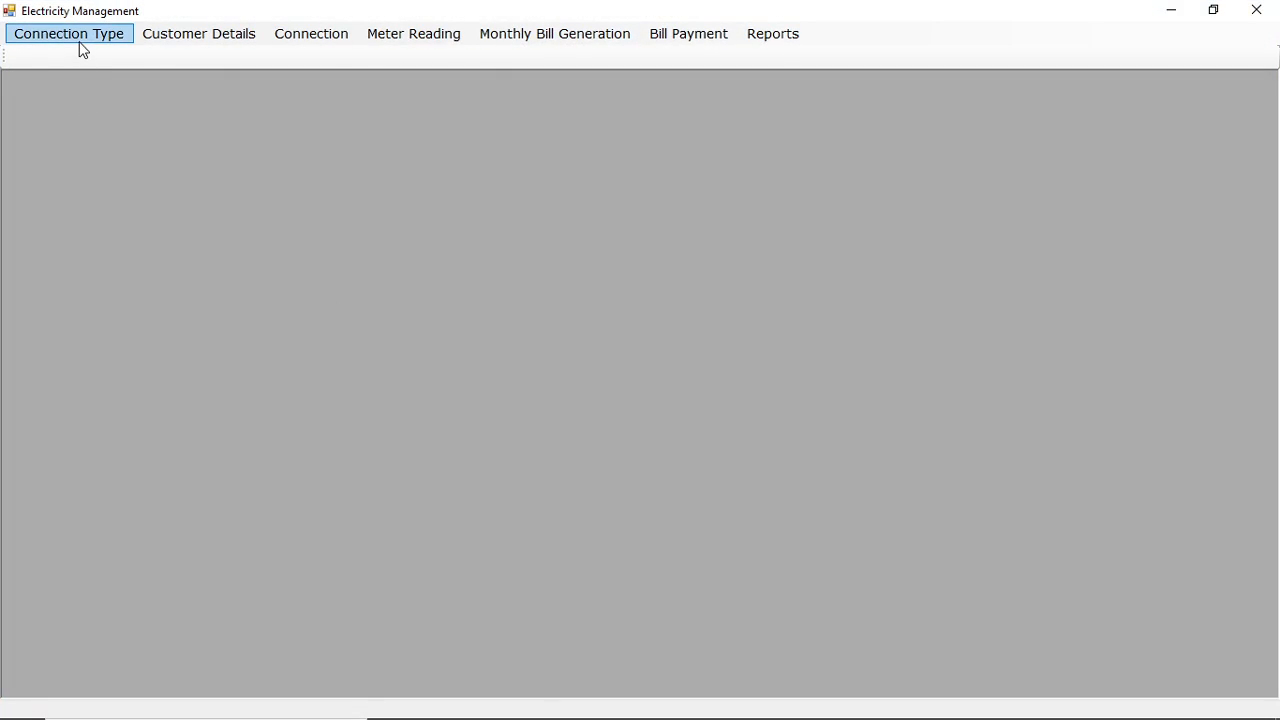
Open the Connection Type form in the running application and start a new record.
left_click(80, 40)
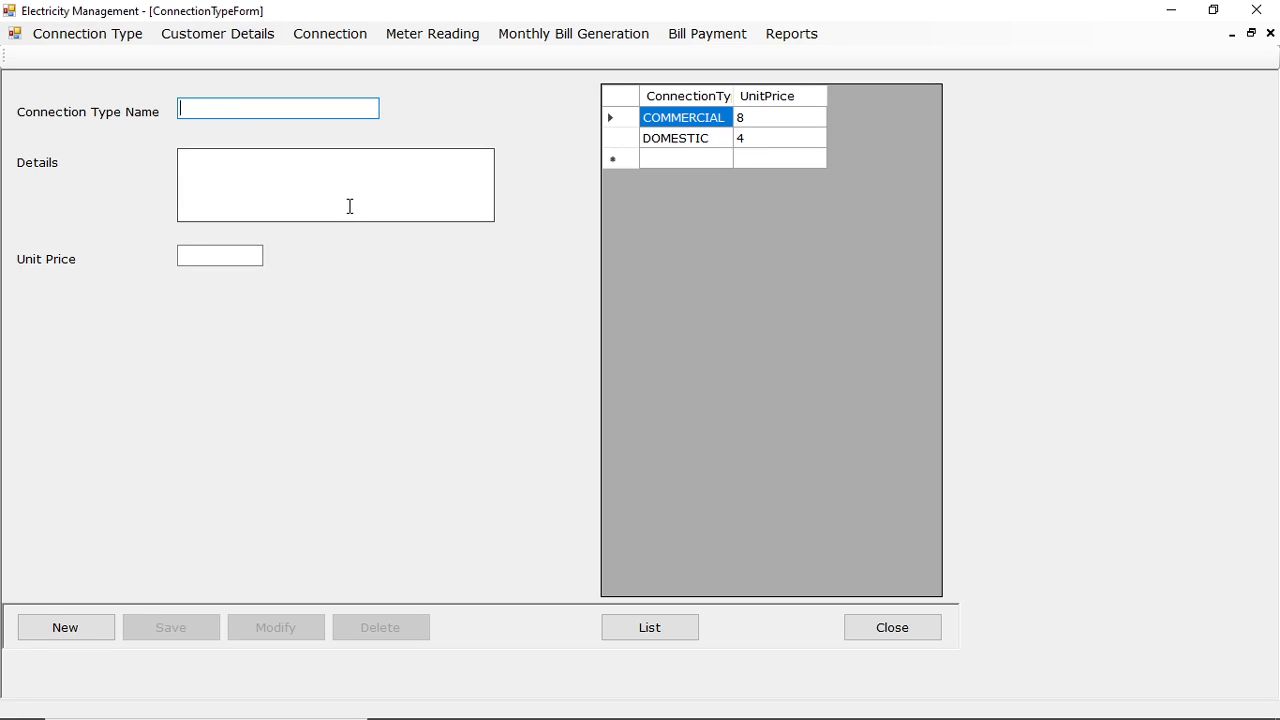
left_click(97, 629)
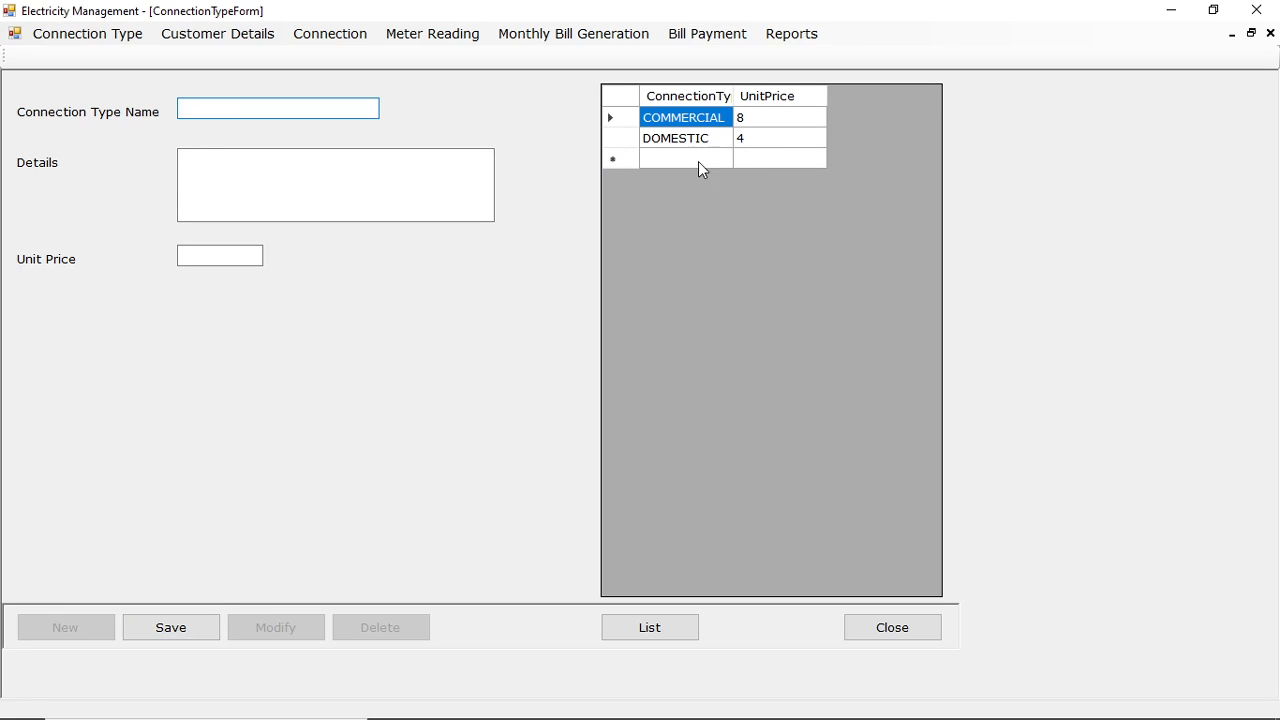
Change the COMMERCIAL connection type's details to "Commercial connection" and apply the modification to the record.
left_click(688, 118)
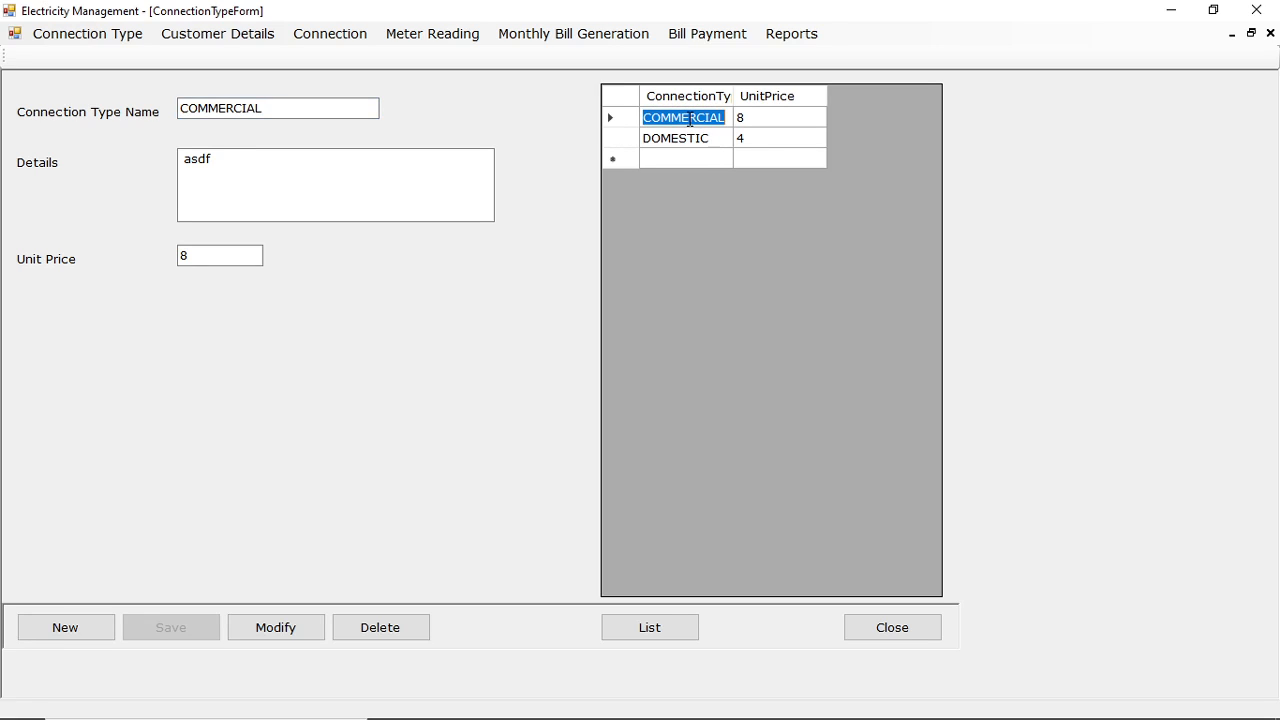
left_click(226, 160)
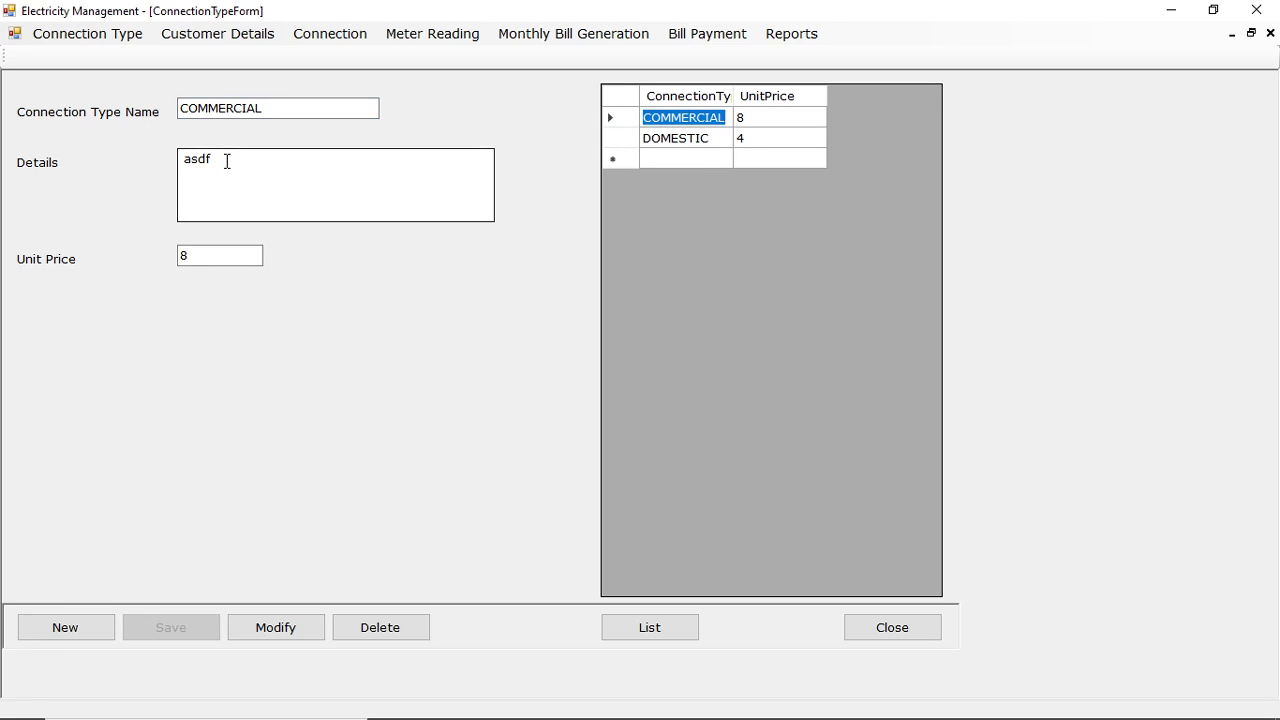
type("Commercial connection")
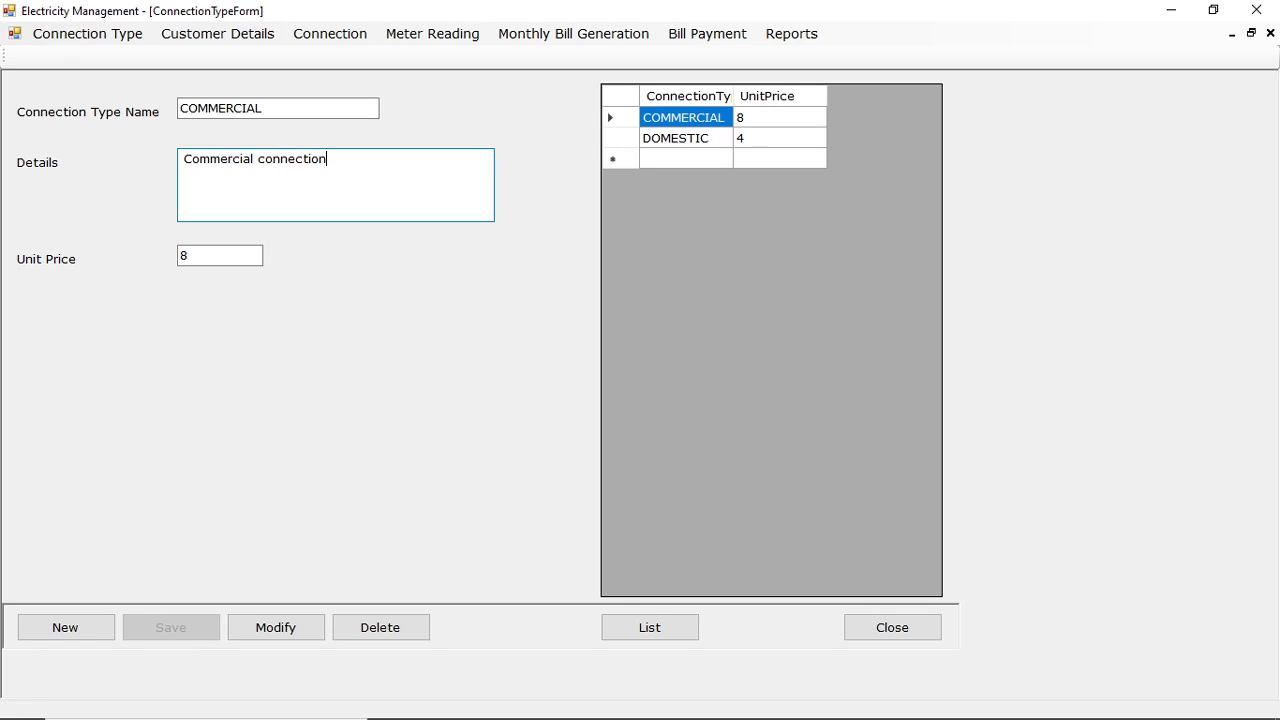
left_click(280, 629)
left_click(648, 428)
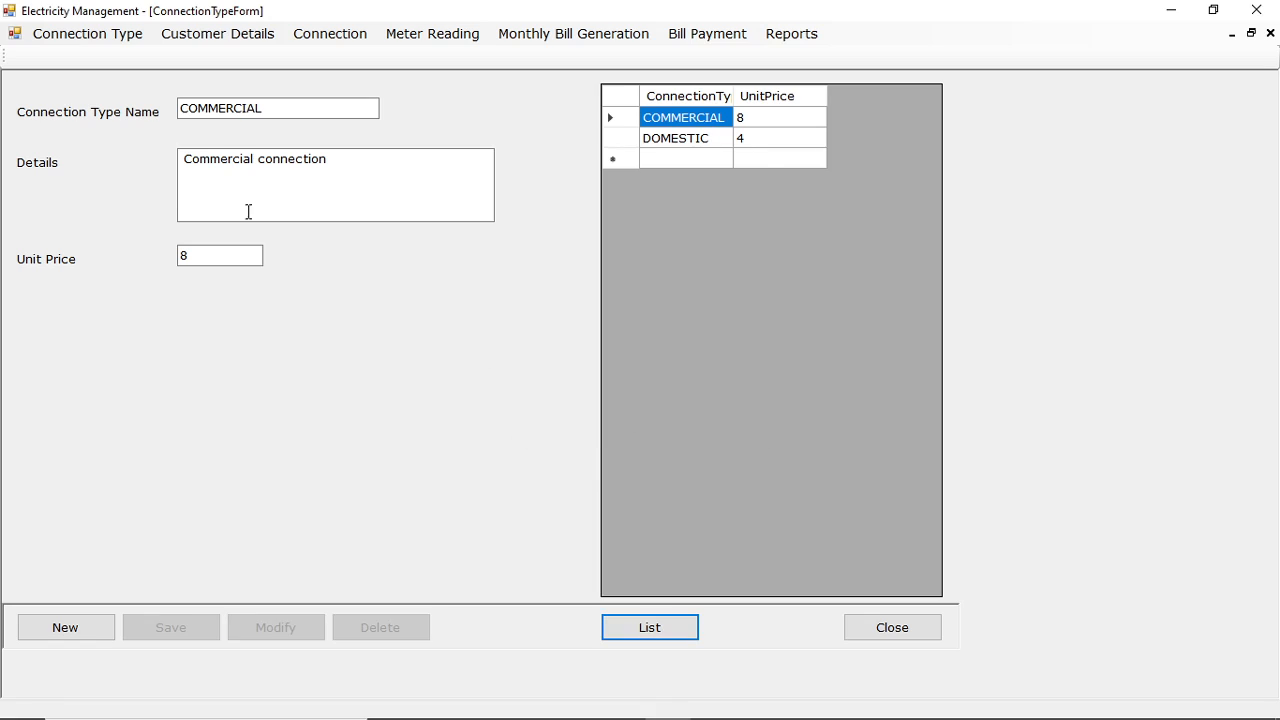
Load the DOMESTIC and COMMERCIAL connection type records in turn, and close the Connection Type form.
left_click(668, 143)
left_click(683, 118)
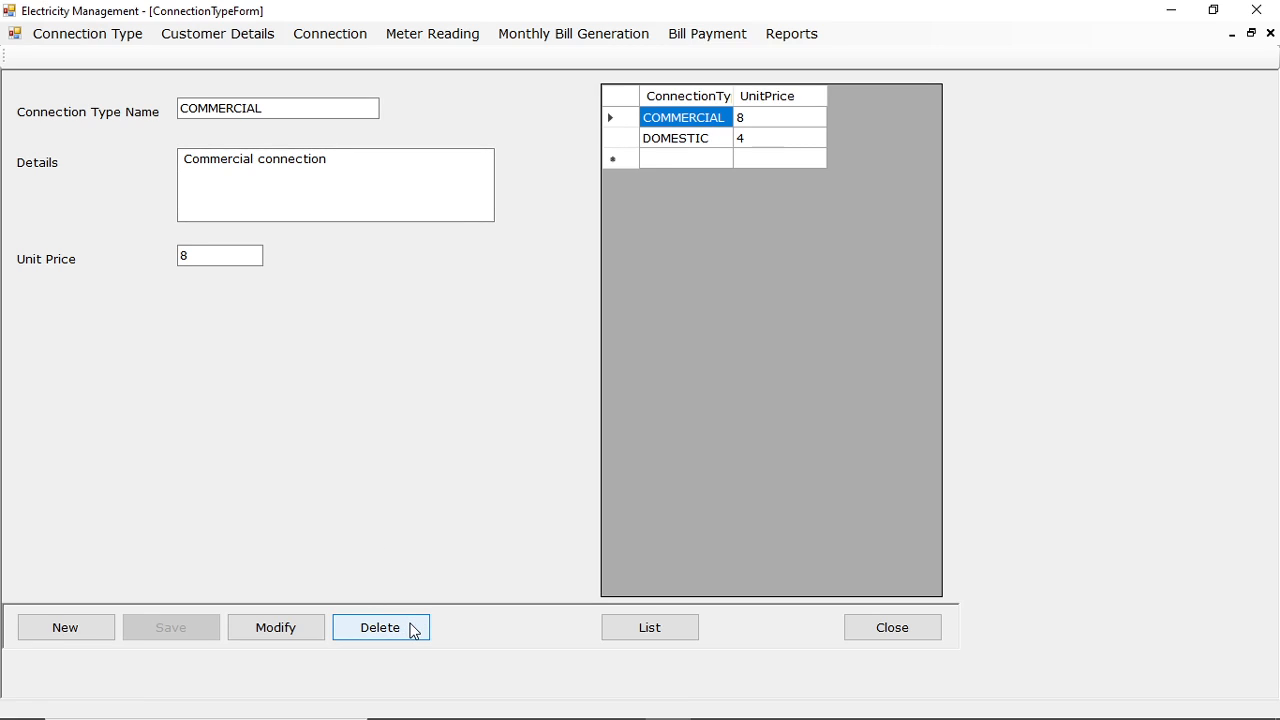
left_click(889, 628)
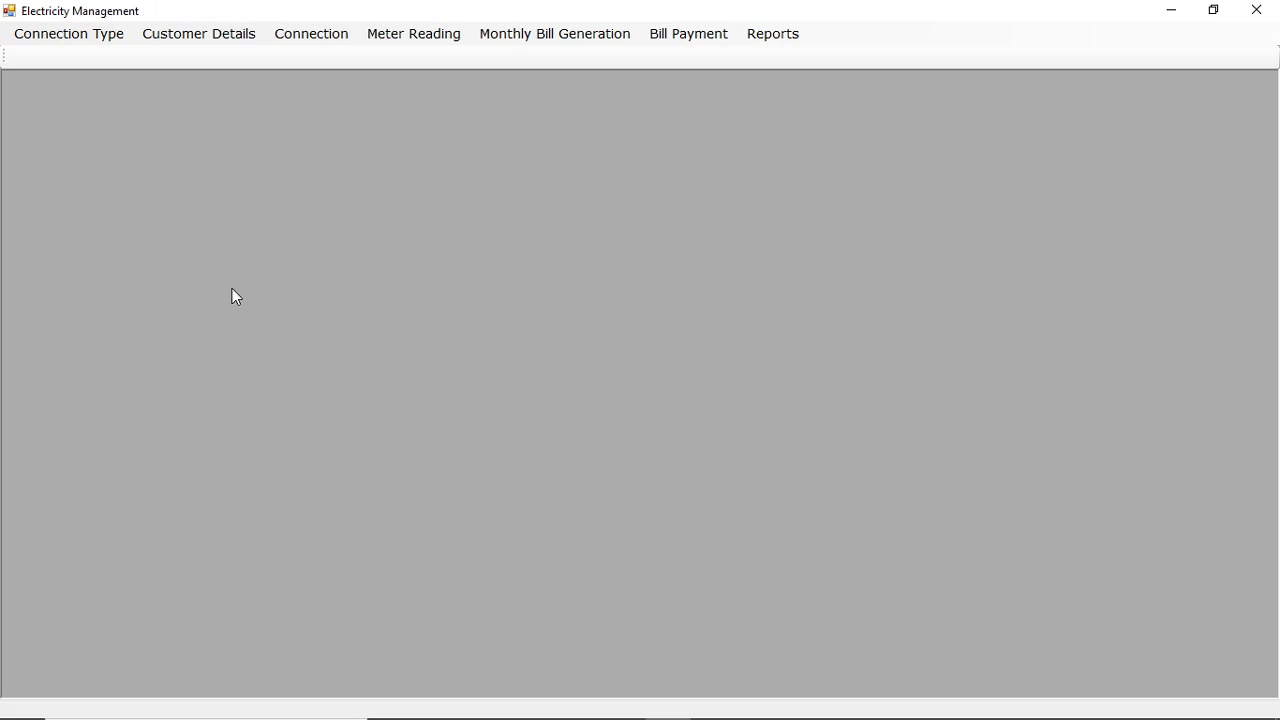
Open the Customer Details form and load the existing customer's record.
left_click(216, 40)
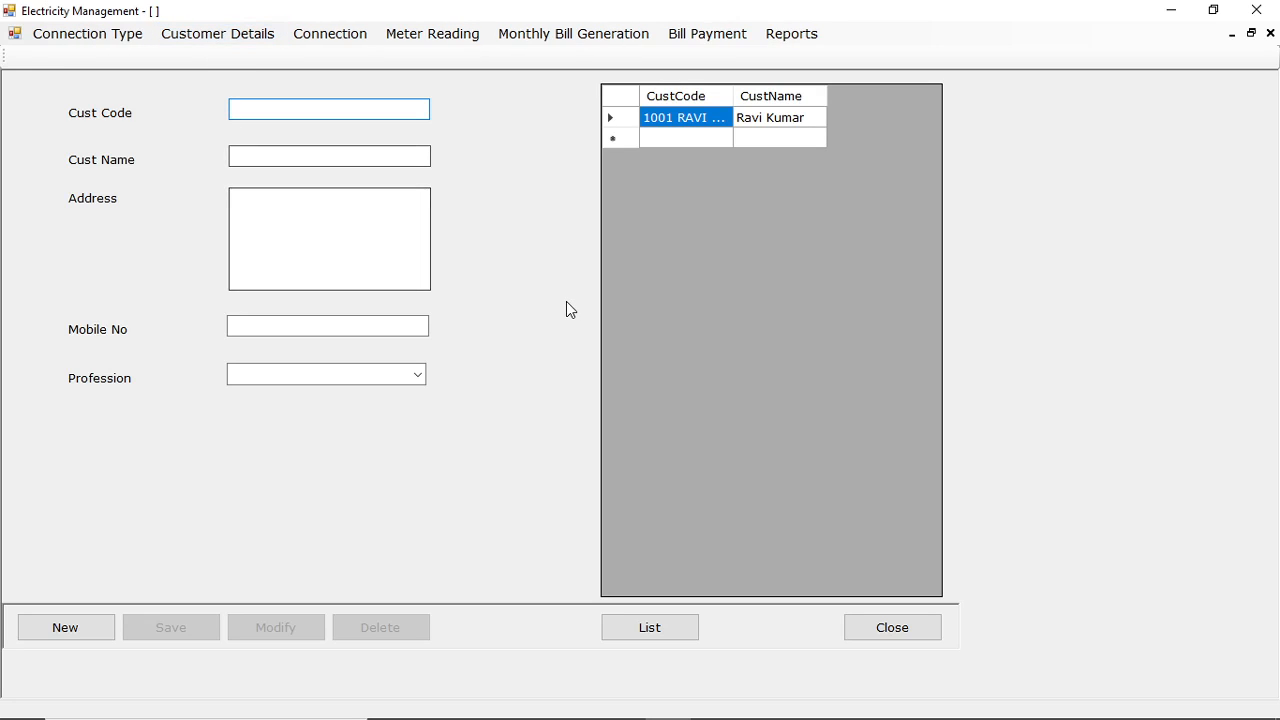
left_click(82, 639)
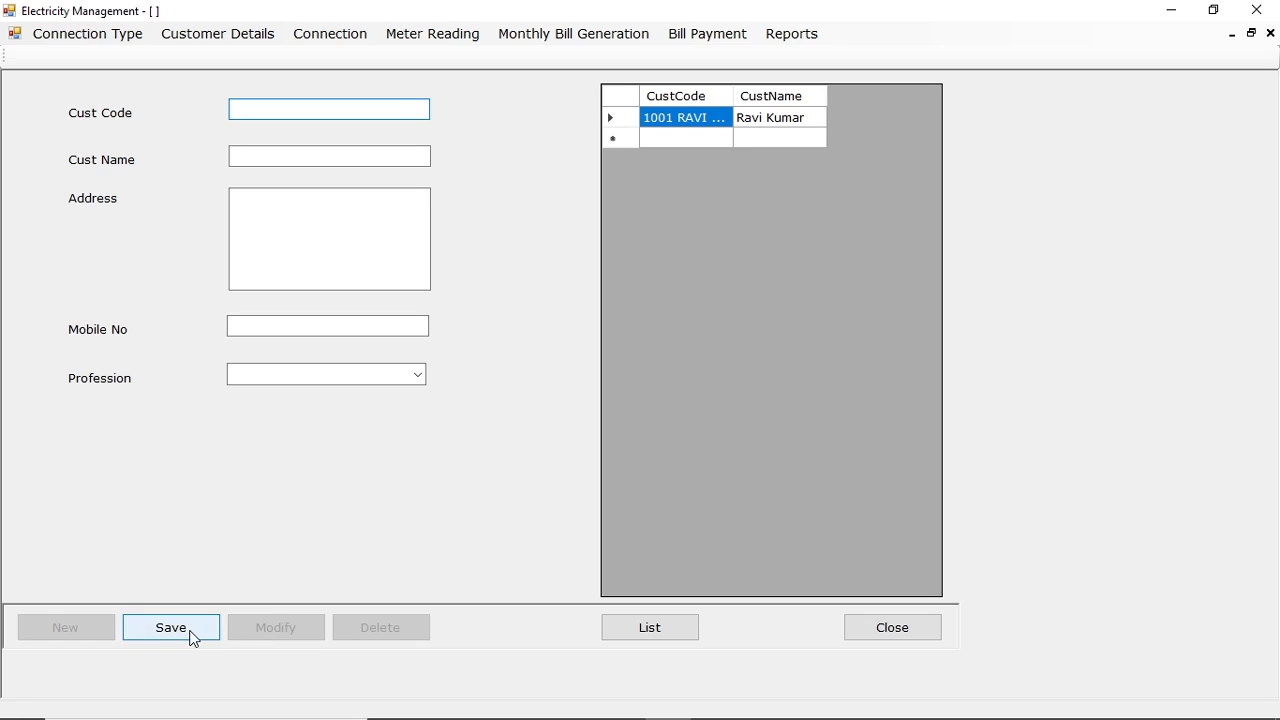
left_click(700, 117)
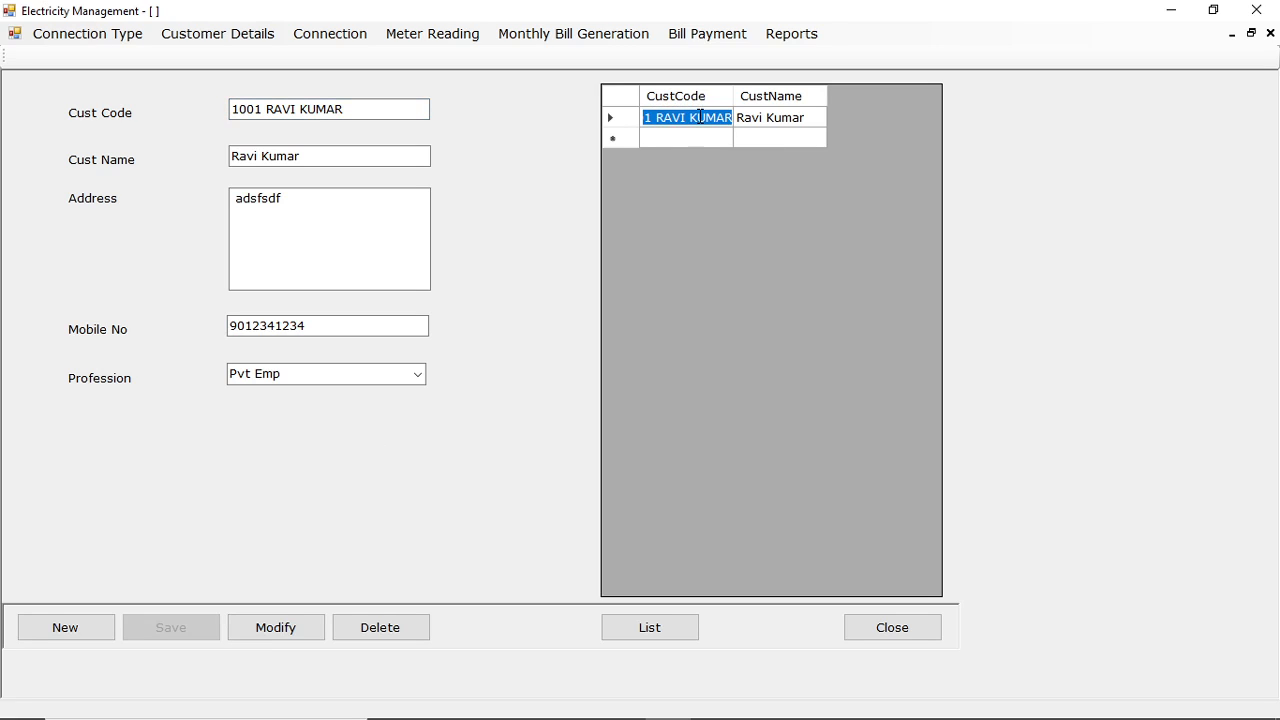
Start a new customer record and fill in the customer's code, name and address.
left_click(84, 632)
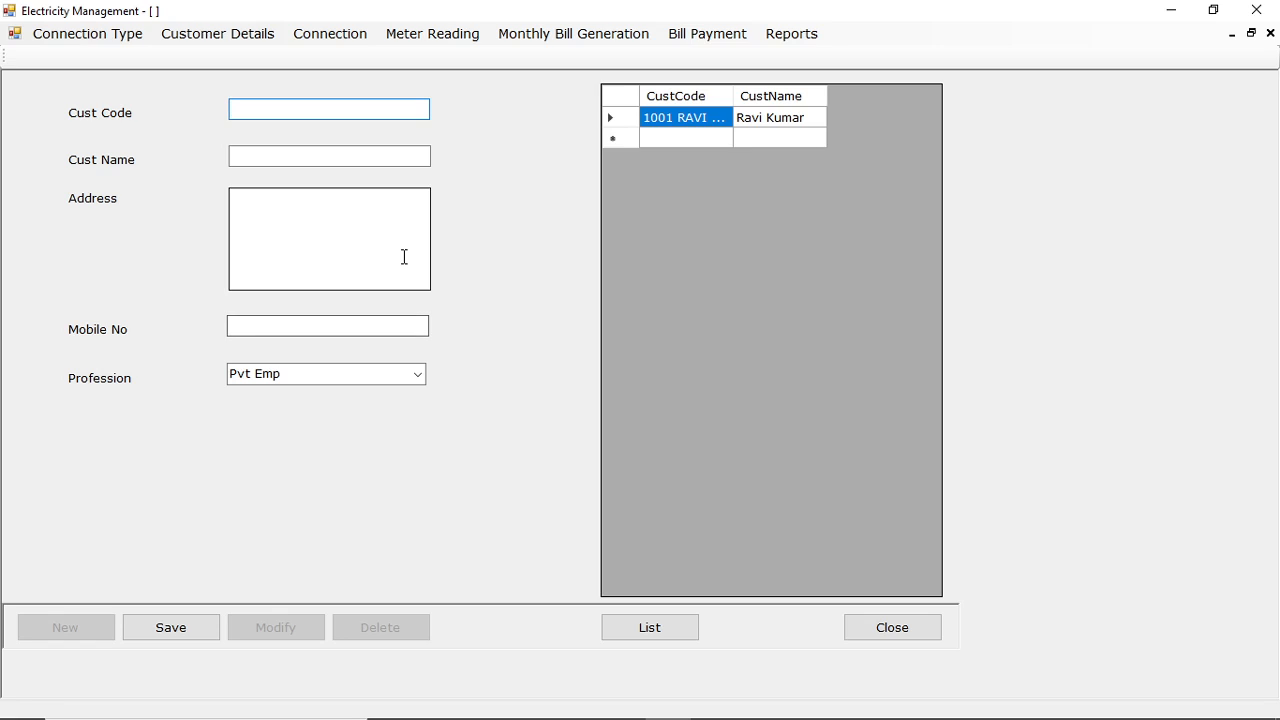
type("1002 Vinay")
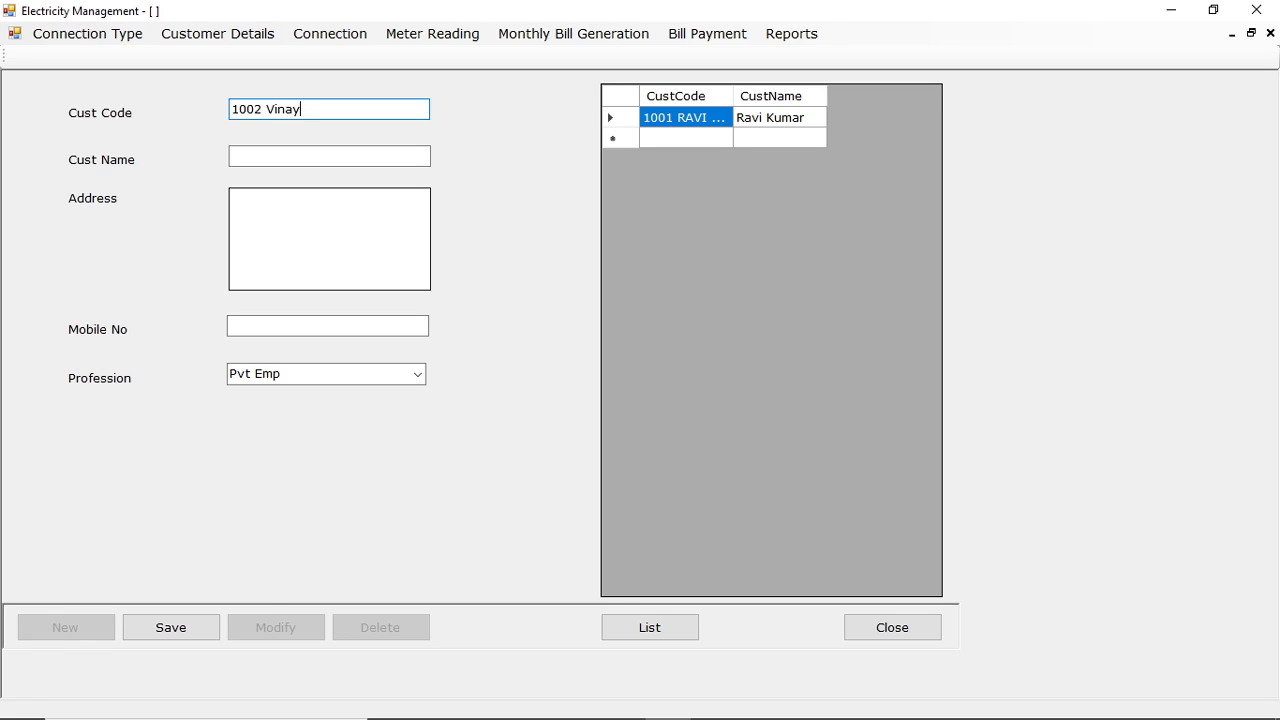
key("Tab")
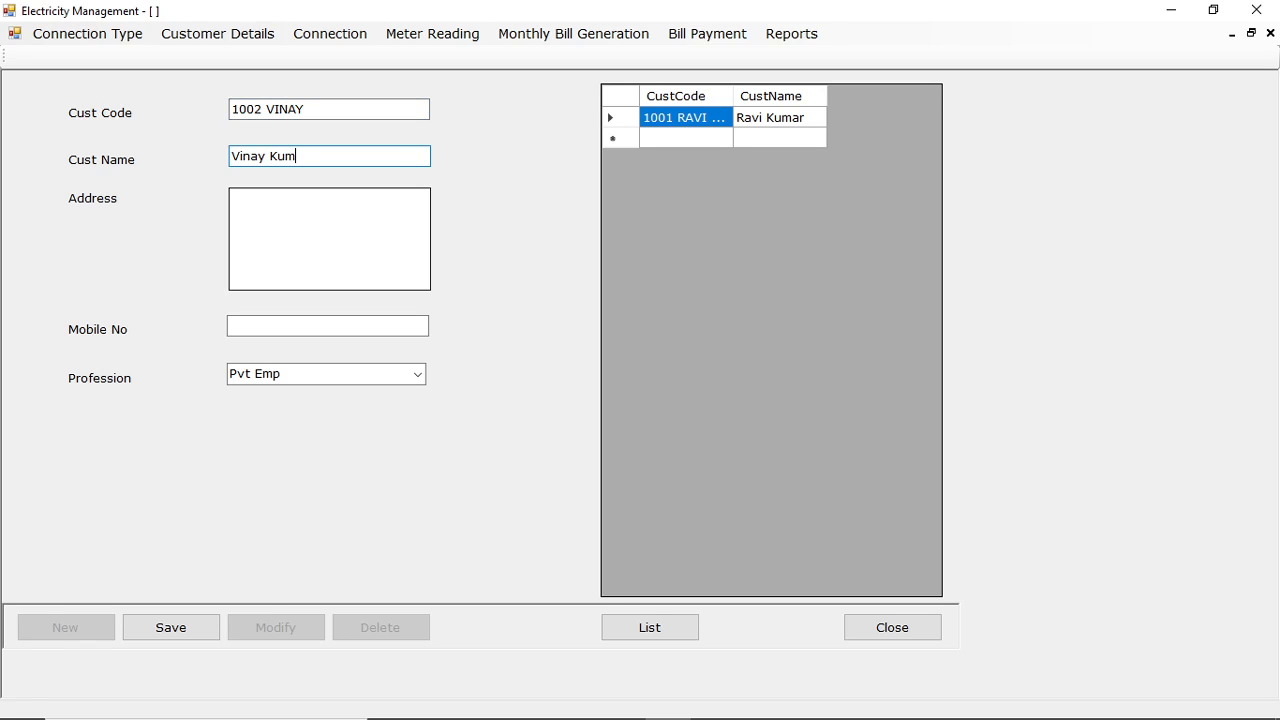
key("Tab")
key("Tab")
key("Tab")
key("Tab")
key("Tab")
key("Tab")
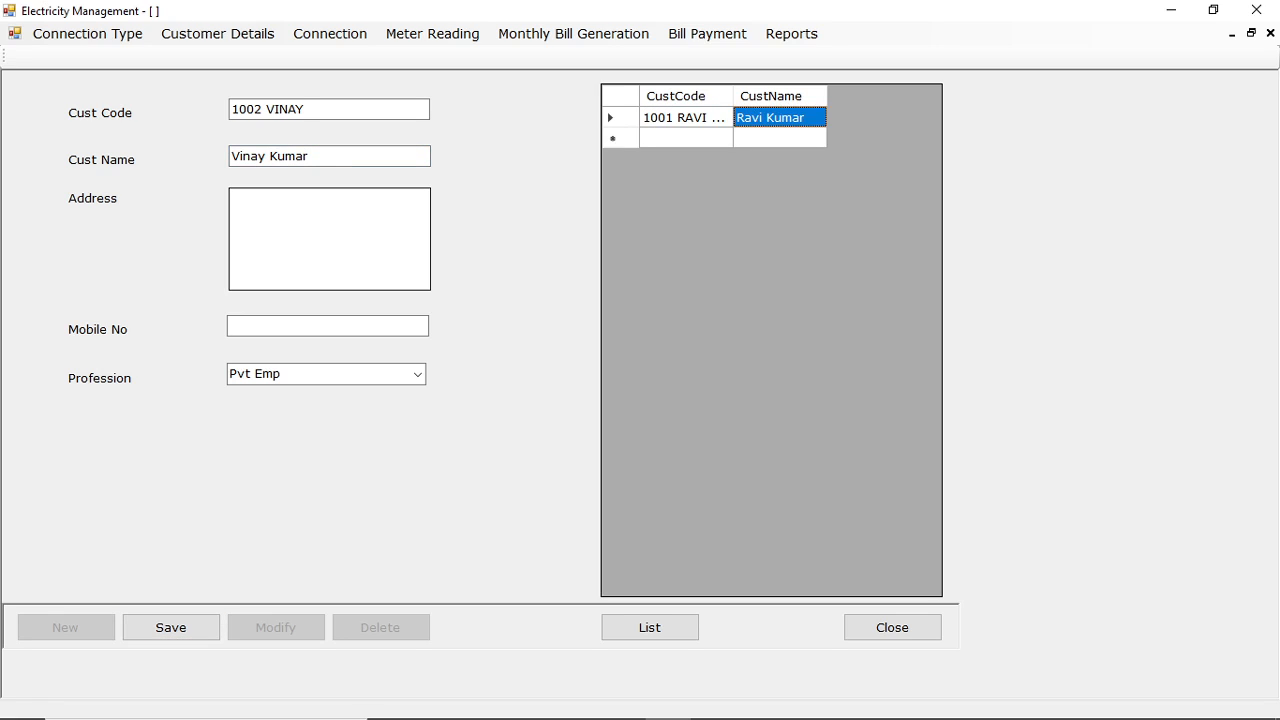
key("Tab")
key("Tab")
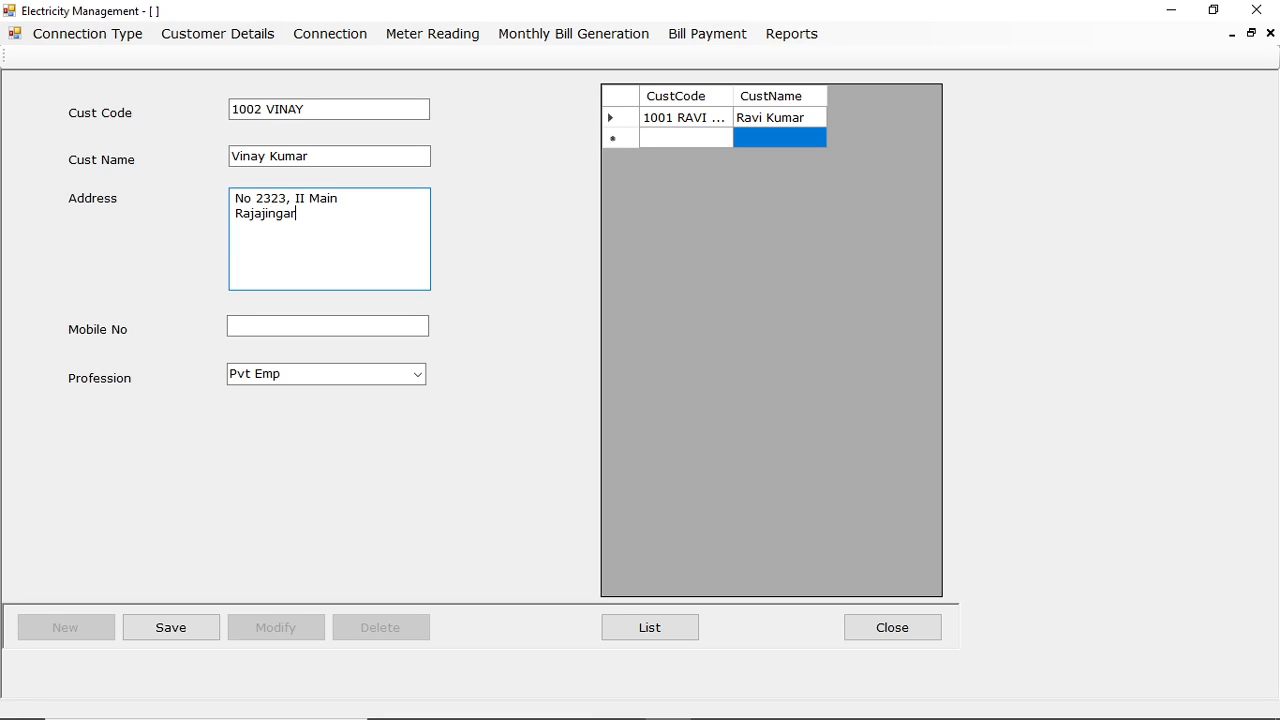
Complete the customer record with the mobile number and profession Pvt Emp, and save it.
key("Tab")
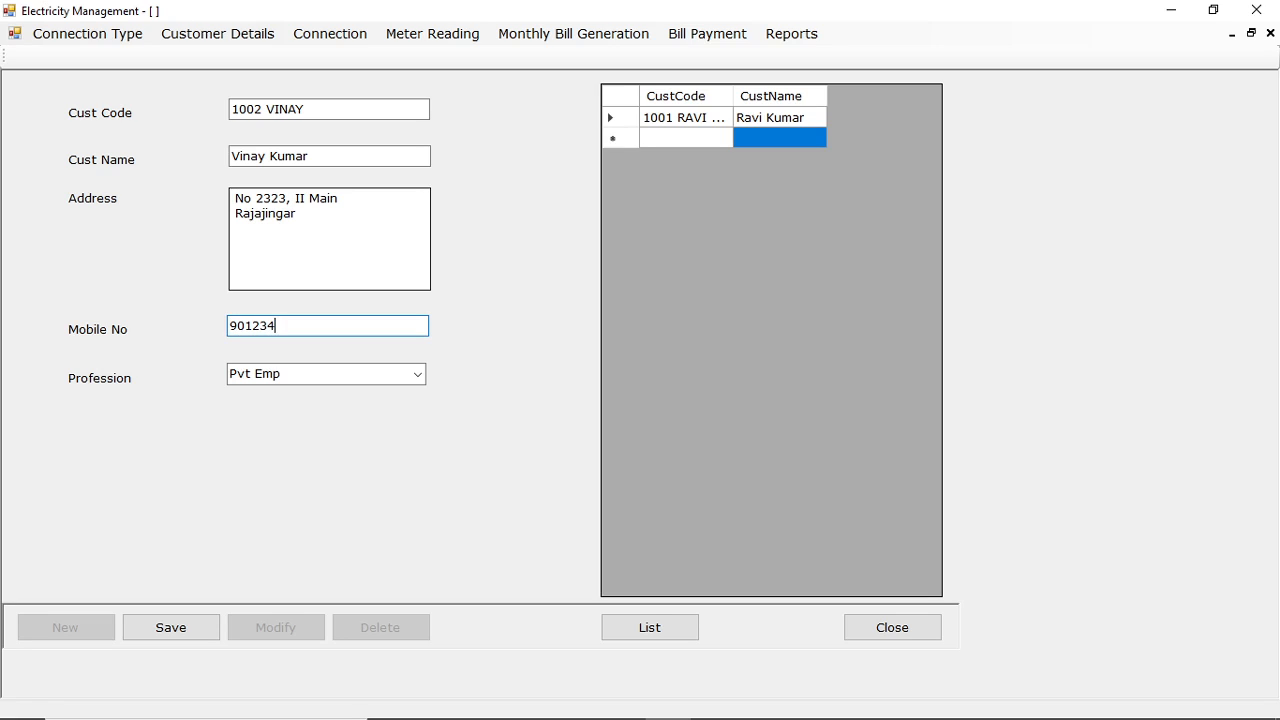
left_click(419, 377)
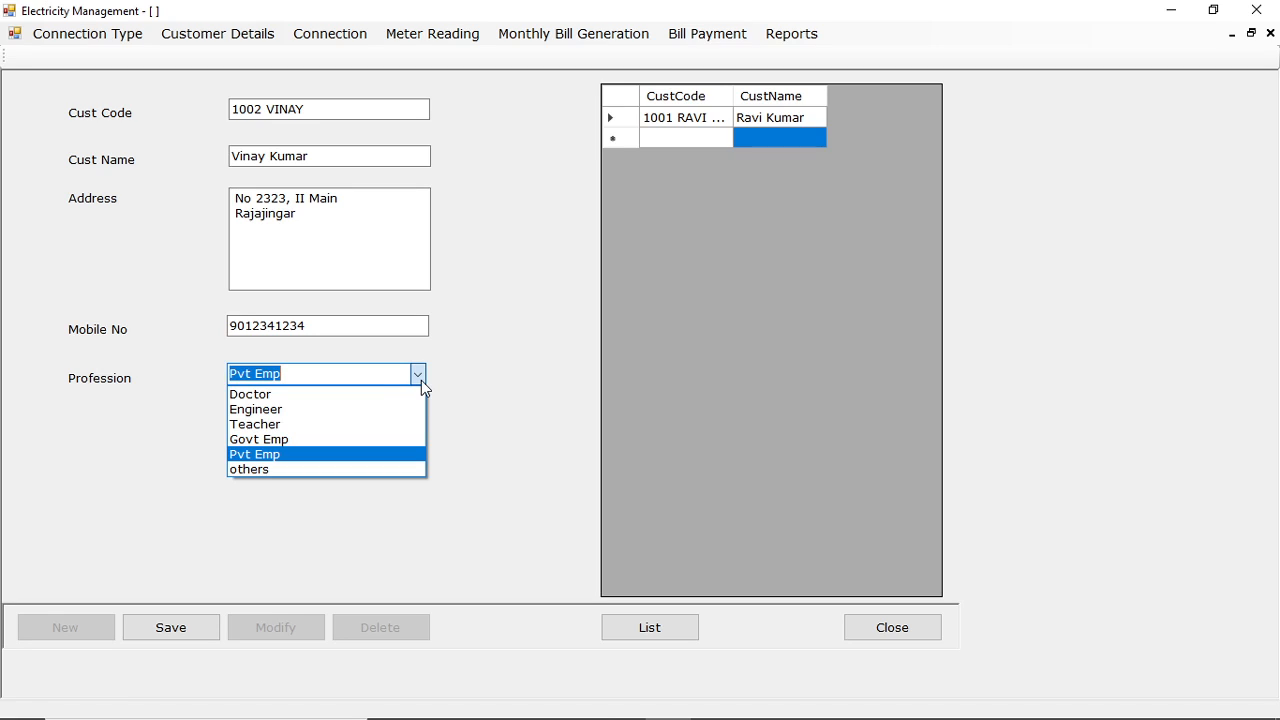
left_click(289, 454)
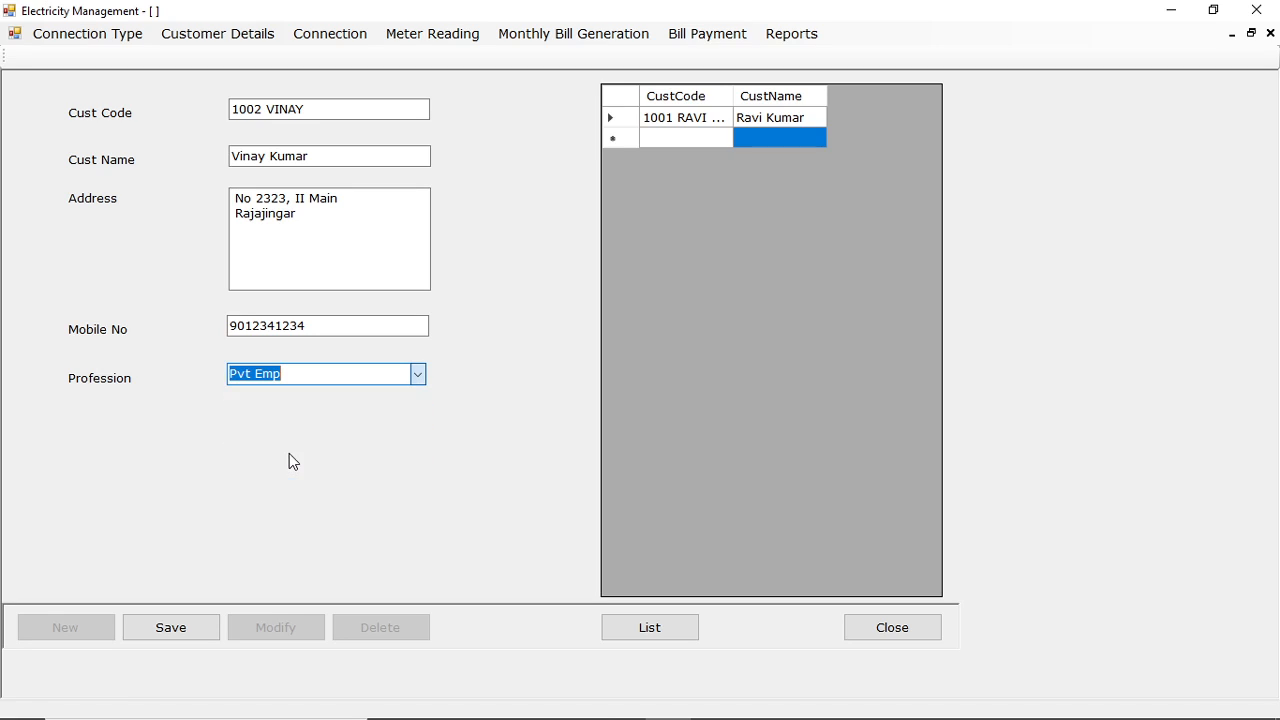
left_click(189, 635)
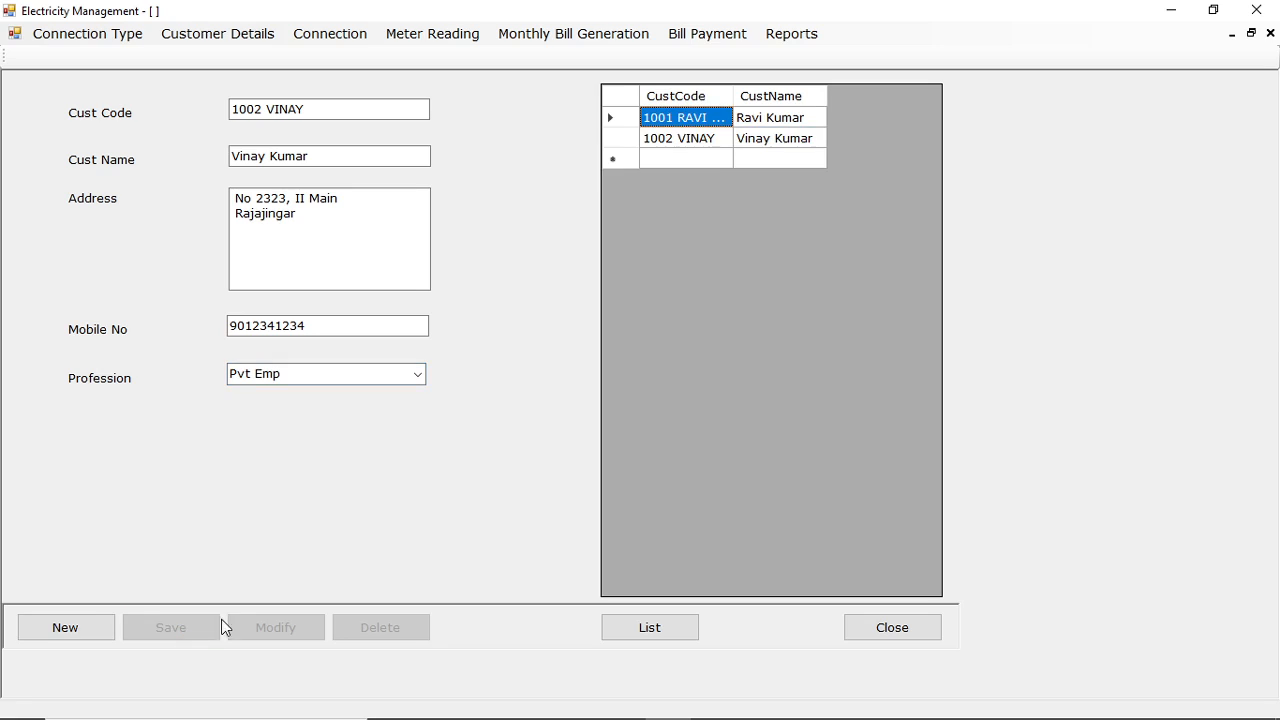
left_click(886, 632)
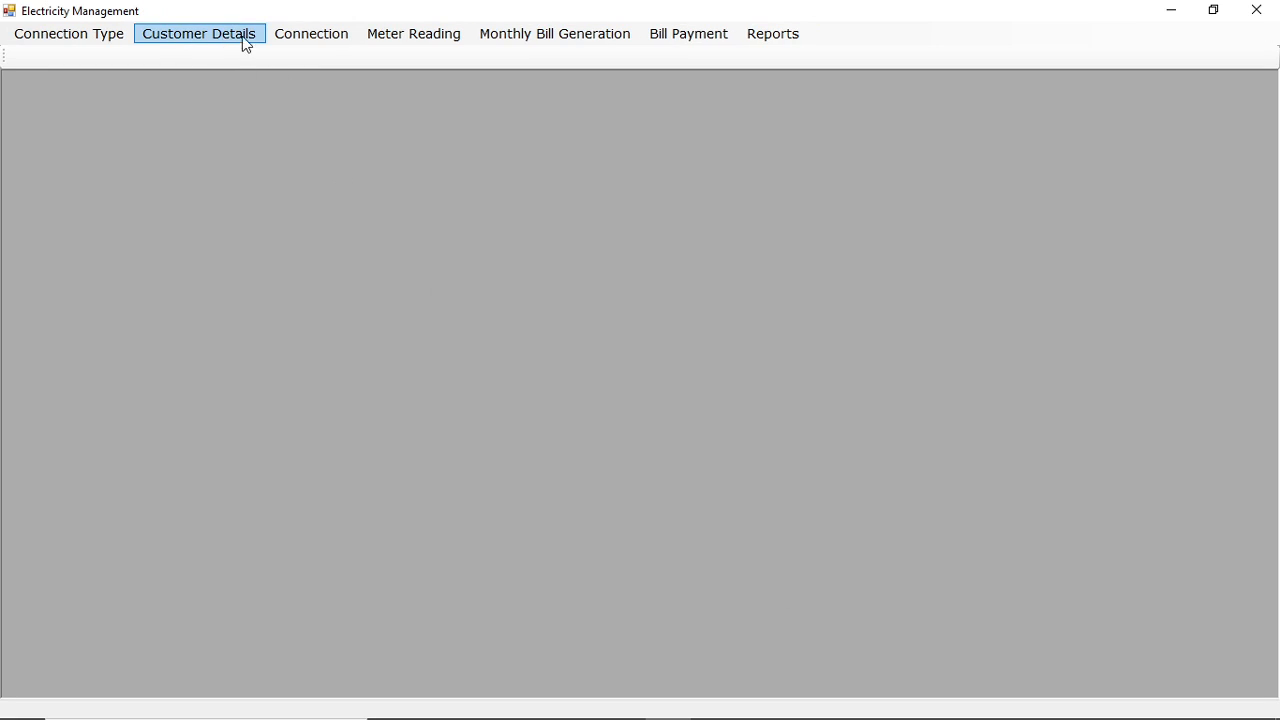
Start a new connection record with type DOMESTIC and a unit price of 4 for the newly added customer.
left_click(322, 38)
left_click(100, 628)
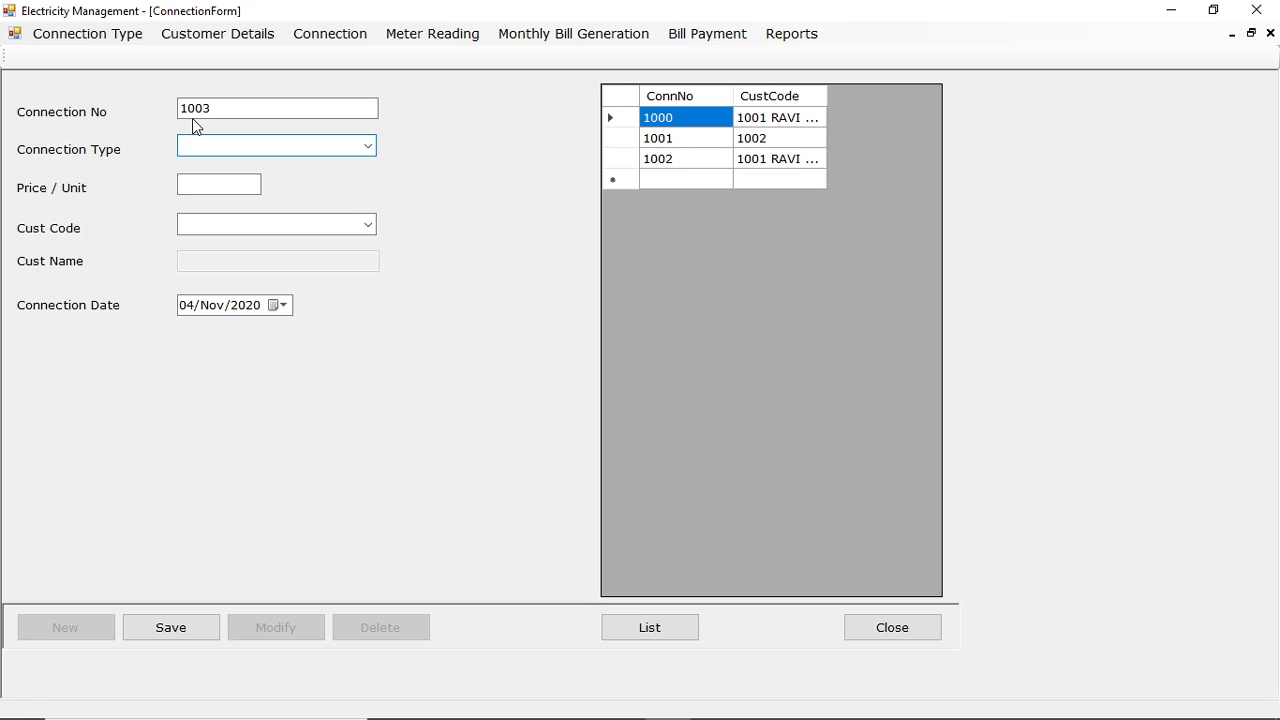
left_click(368, 146)
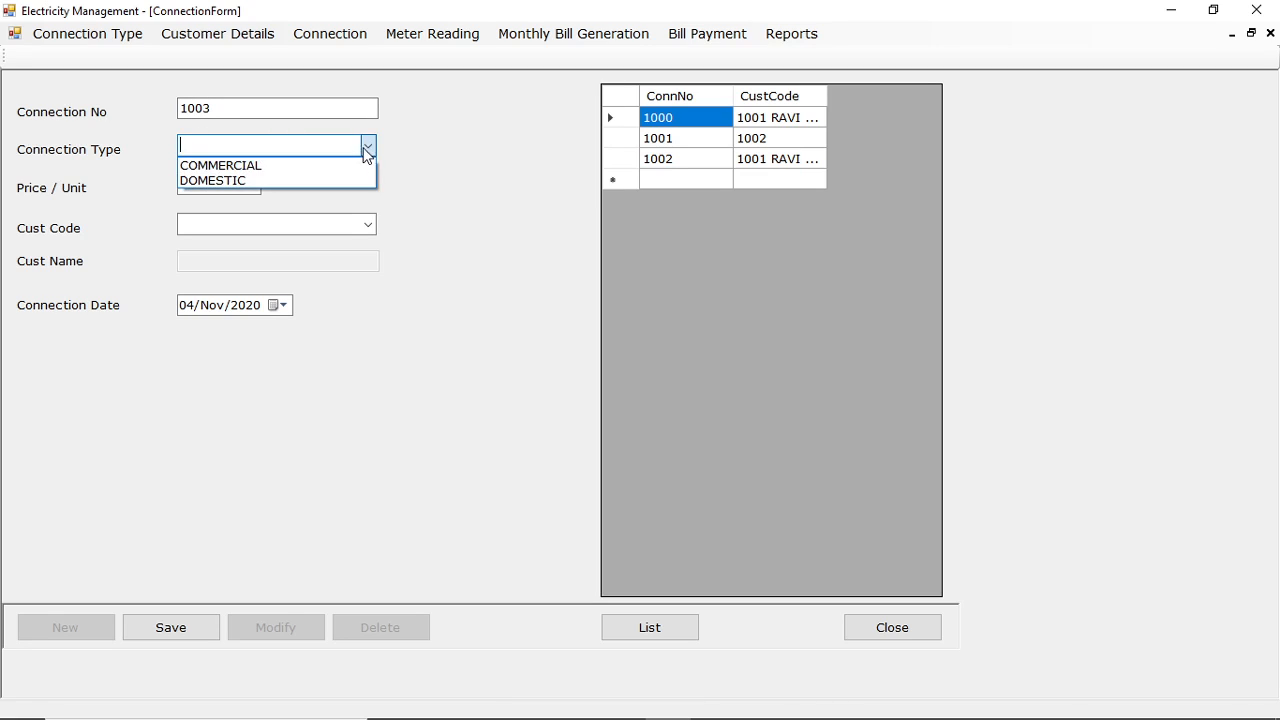
left_click(248, 177)
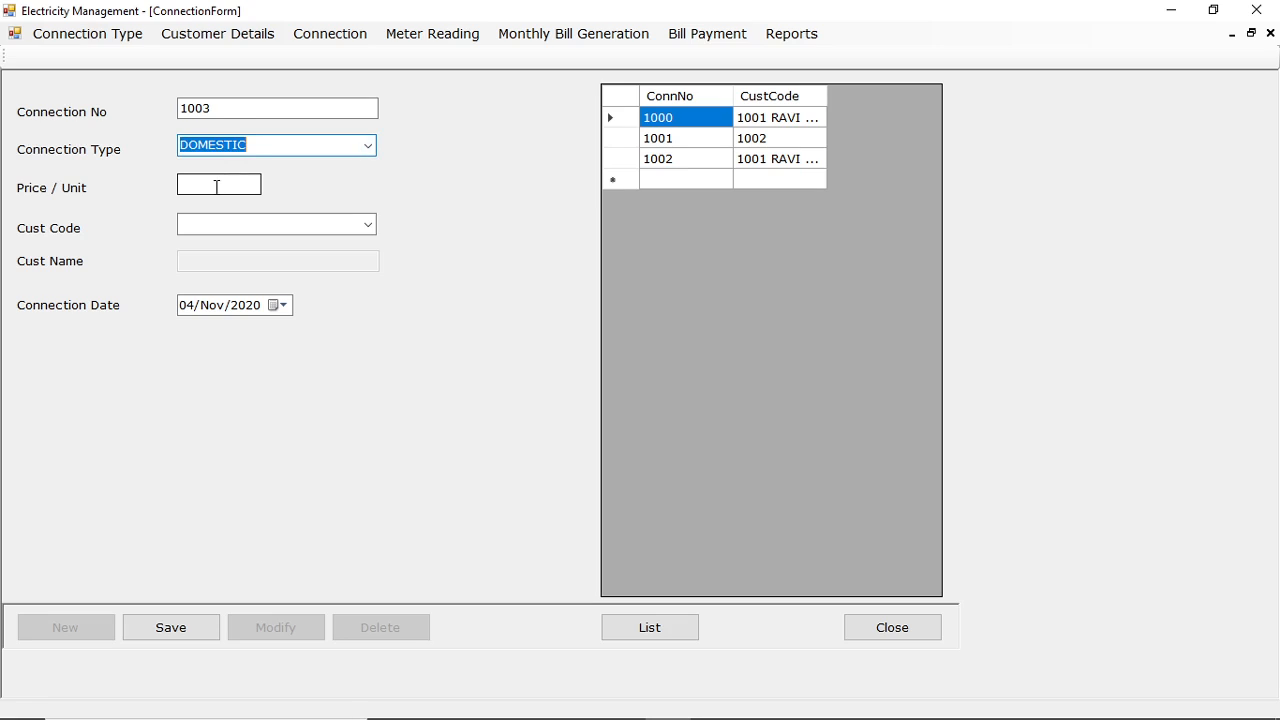
type("4")
left_click(262, 218)
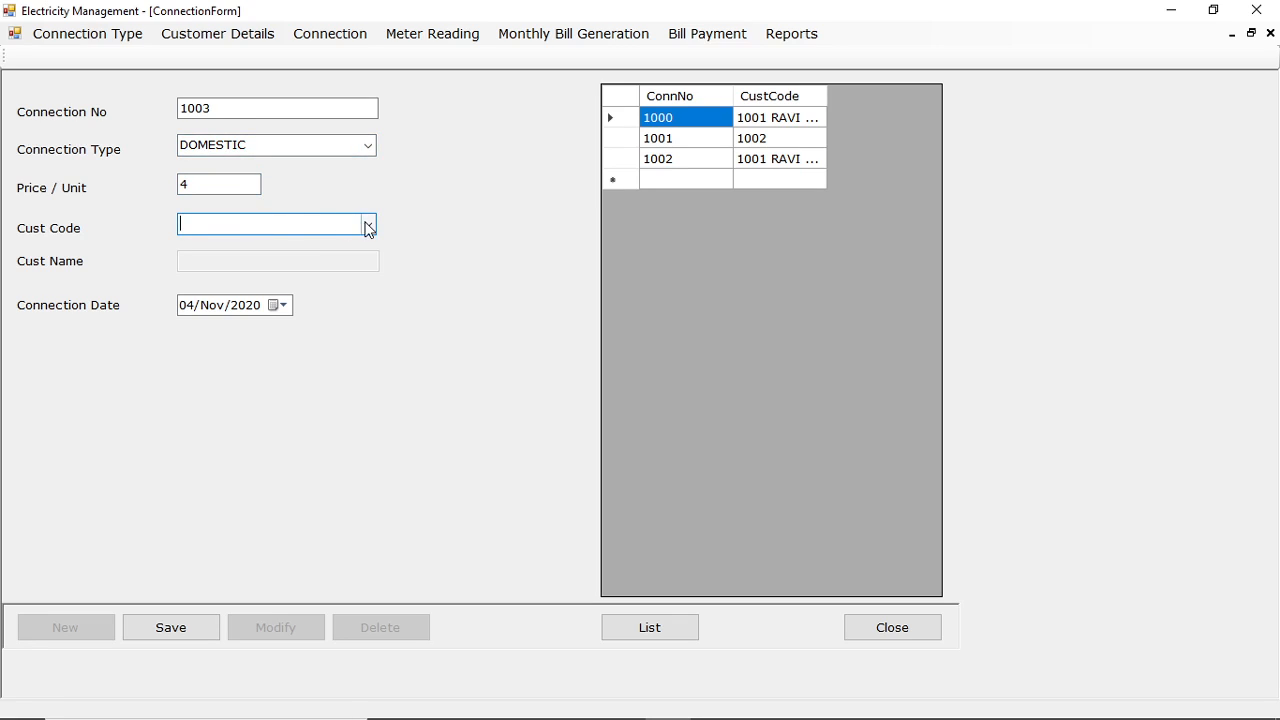
left_click(366, 224)
left_click(249, 260)
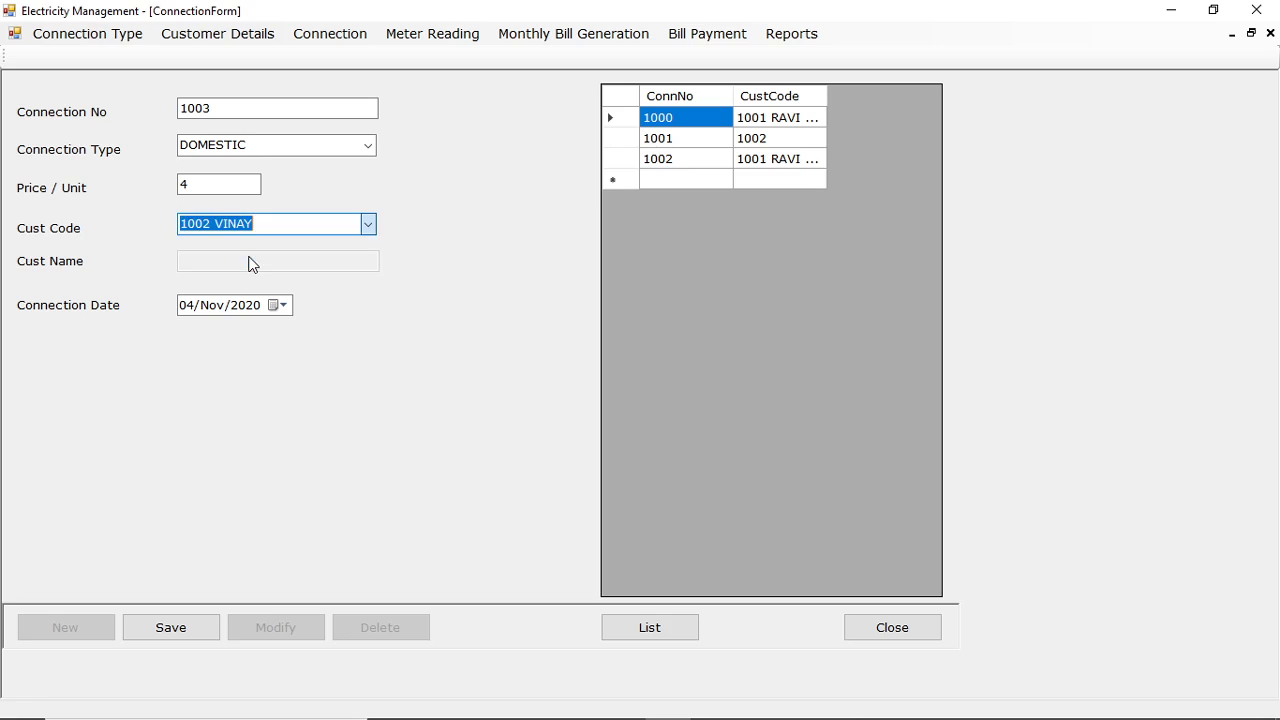
Set the connection date to 01/Nov/2020, save the connection and close its form.
left_click(225, 306)
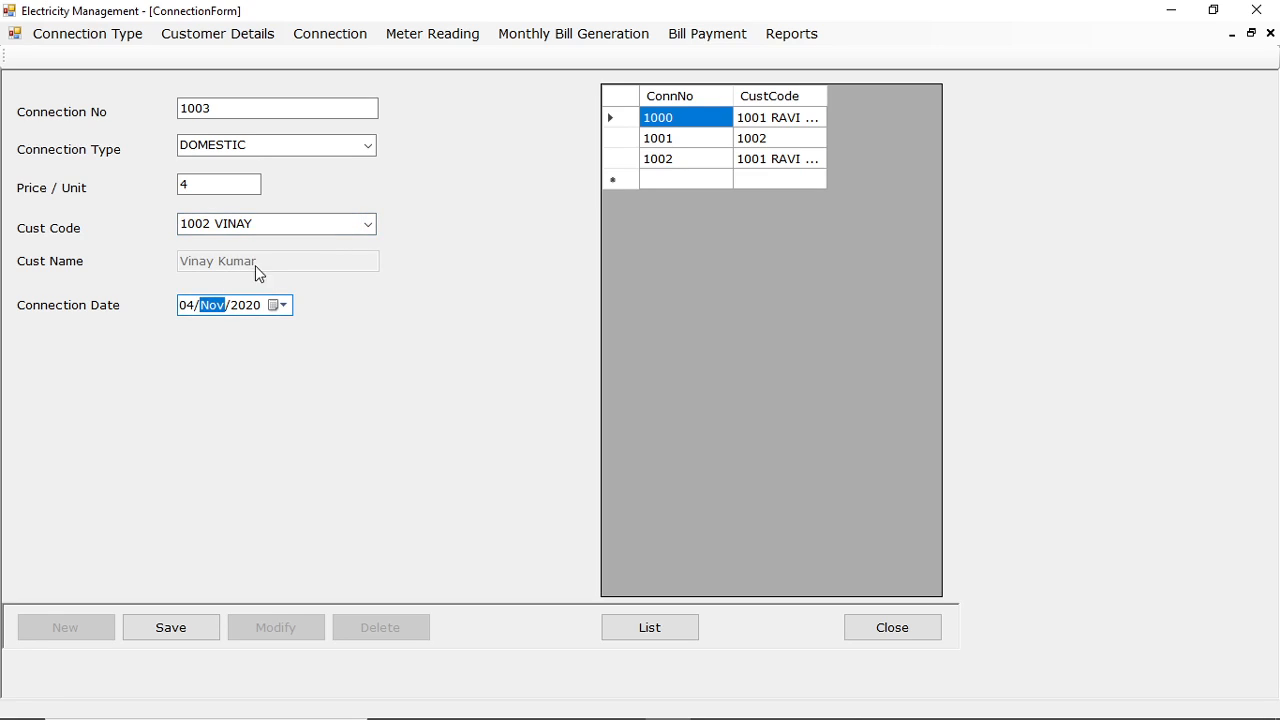
left_click(191, 307)
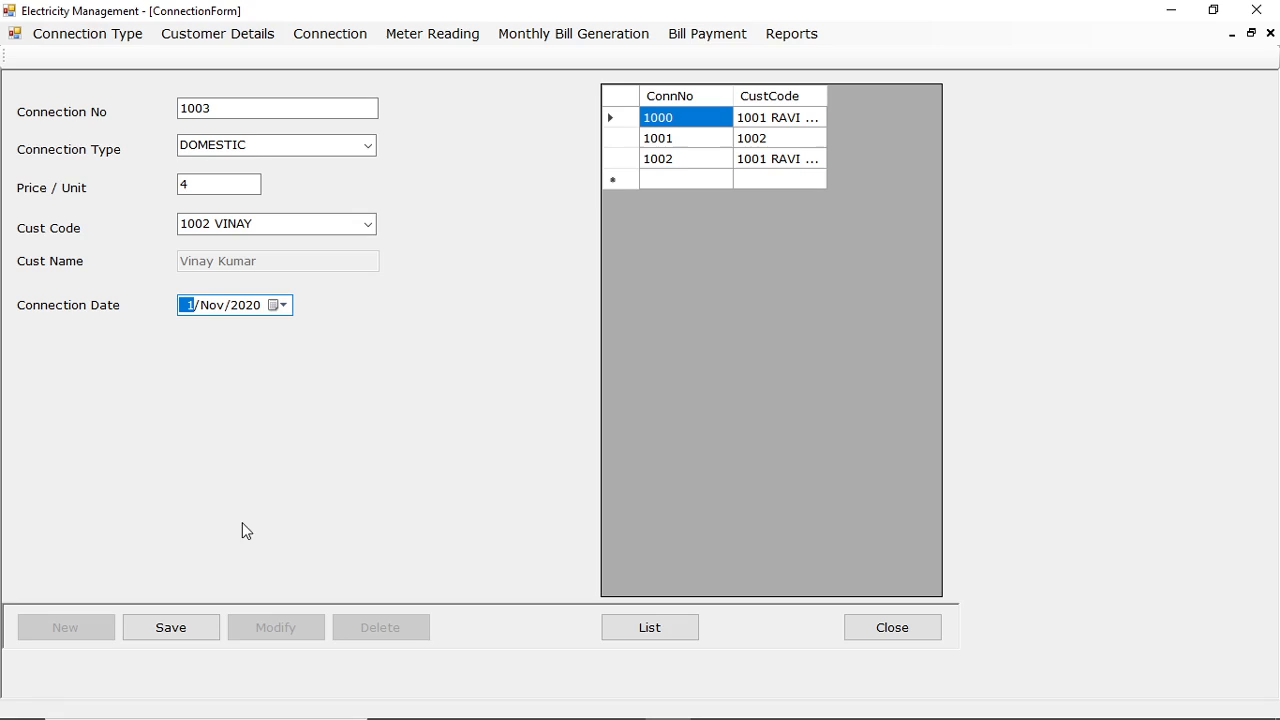
key("Tab")
left_click(189, 638)
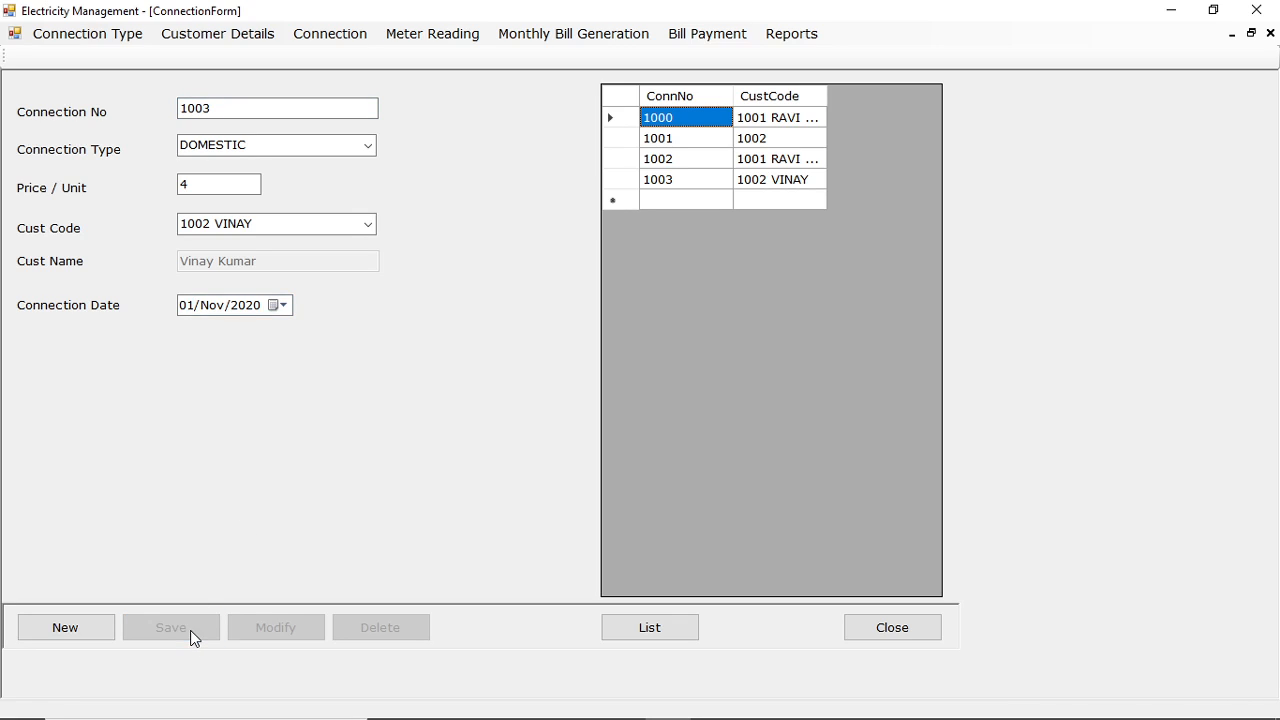
left_click(865, 625)
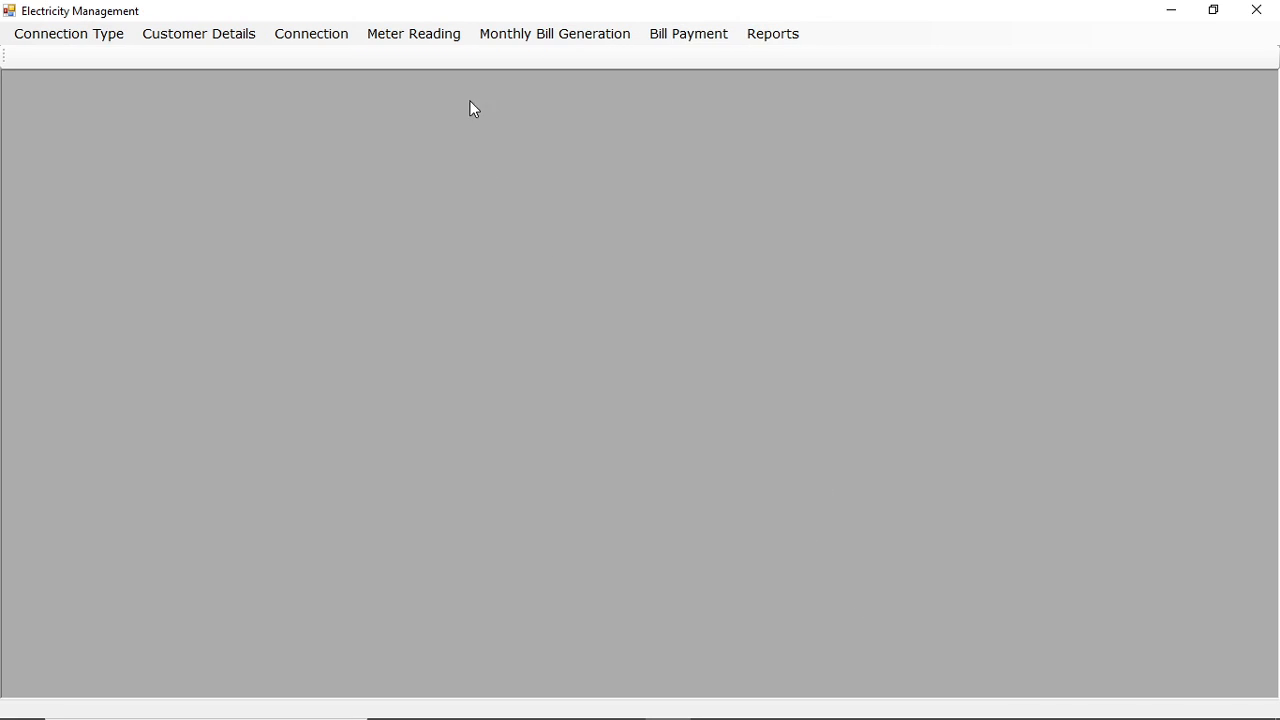
Open the Meter Reading form and set the billing month to Oct-2020.
left_click(443, 36)
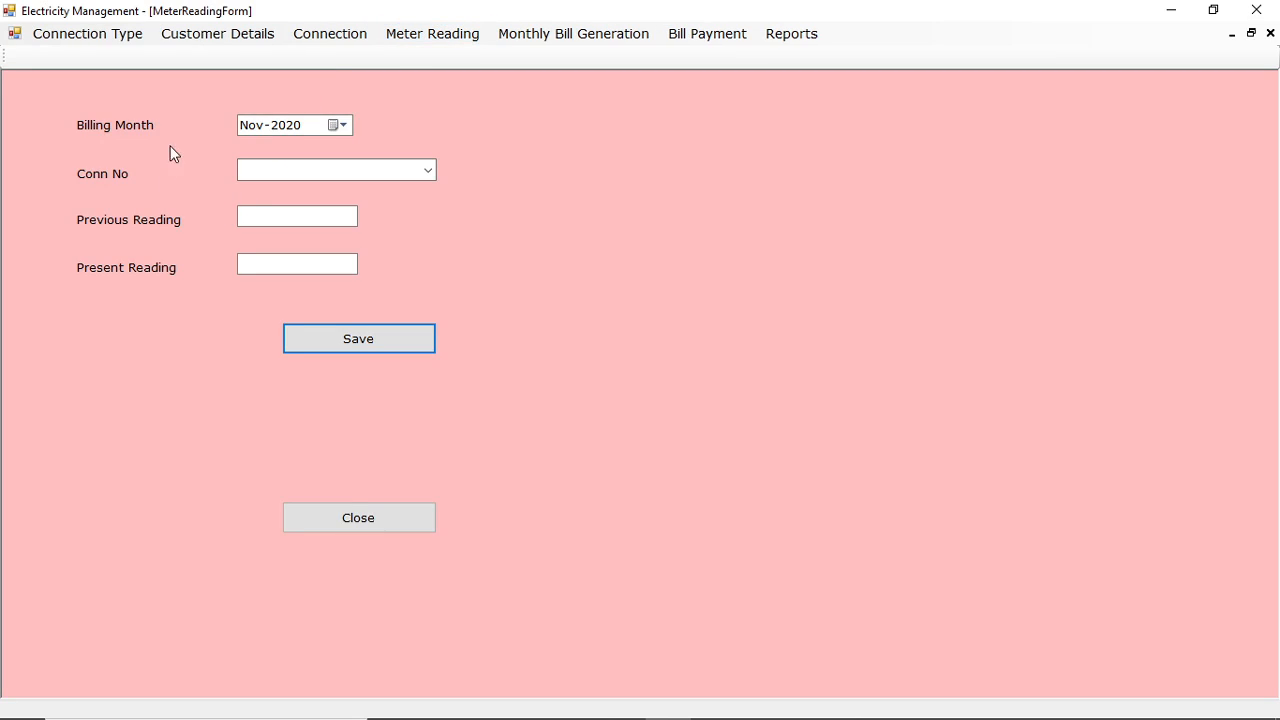
left_click(339, 128)
left_click(249, 153)
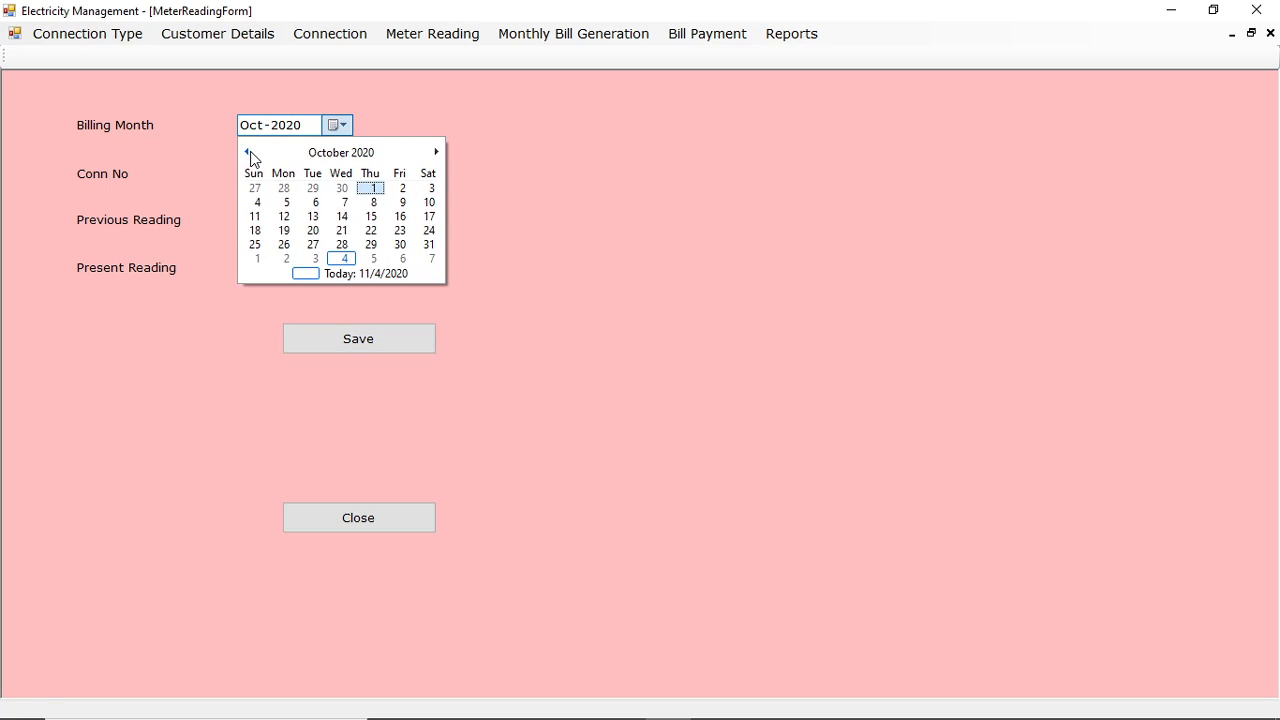
left_click(373, 189)
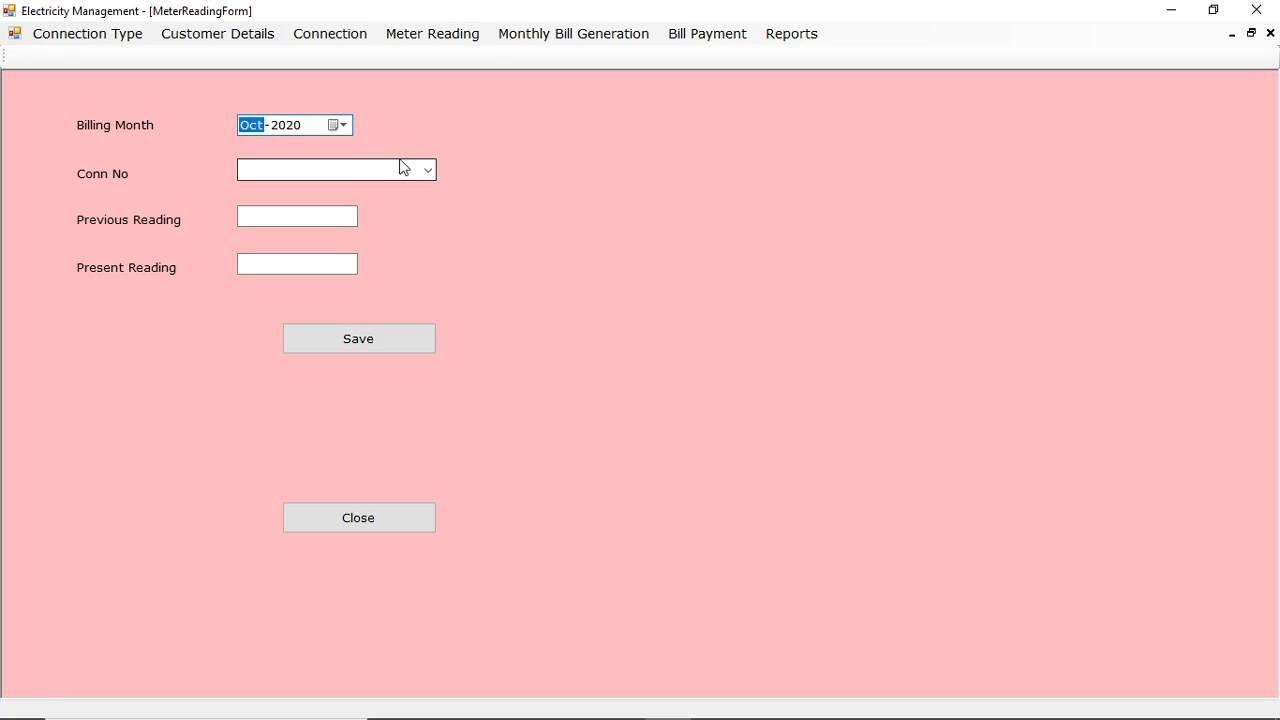
Save a meter reading for connection 1001 with a previous reading of 250 and a present reading.
left_click(428, 170)
left_click(290, 203)
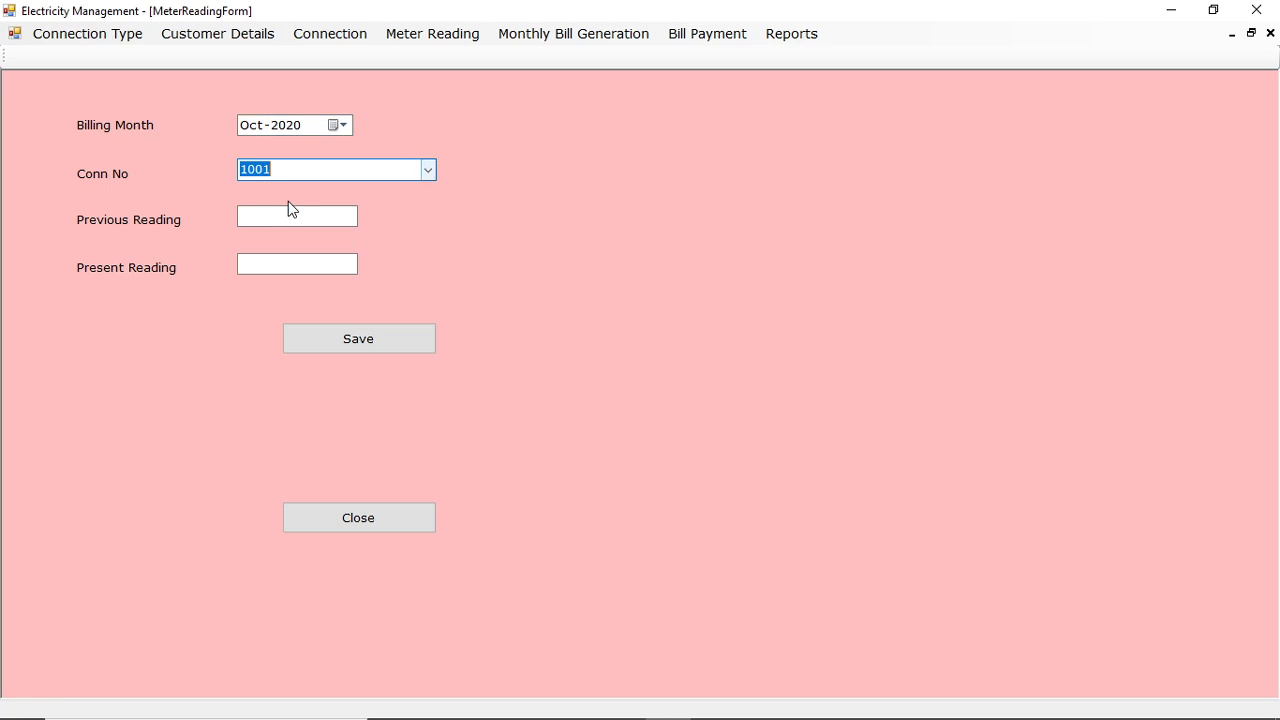
left_click(282, 218)
type("250")
left_click(288, 266)
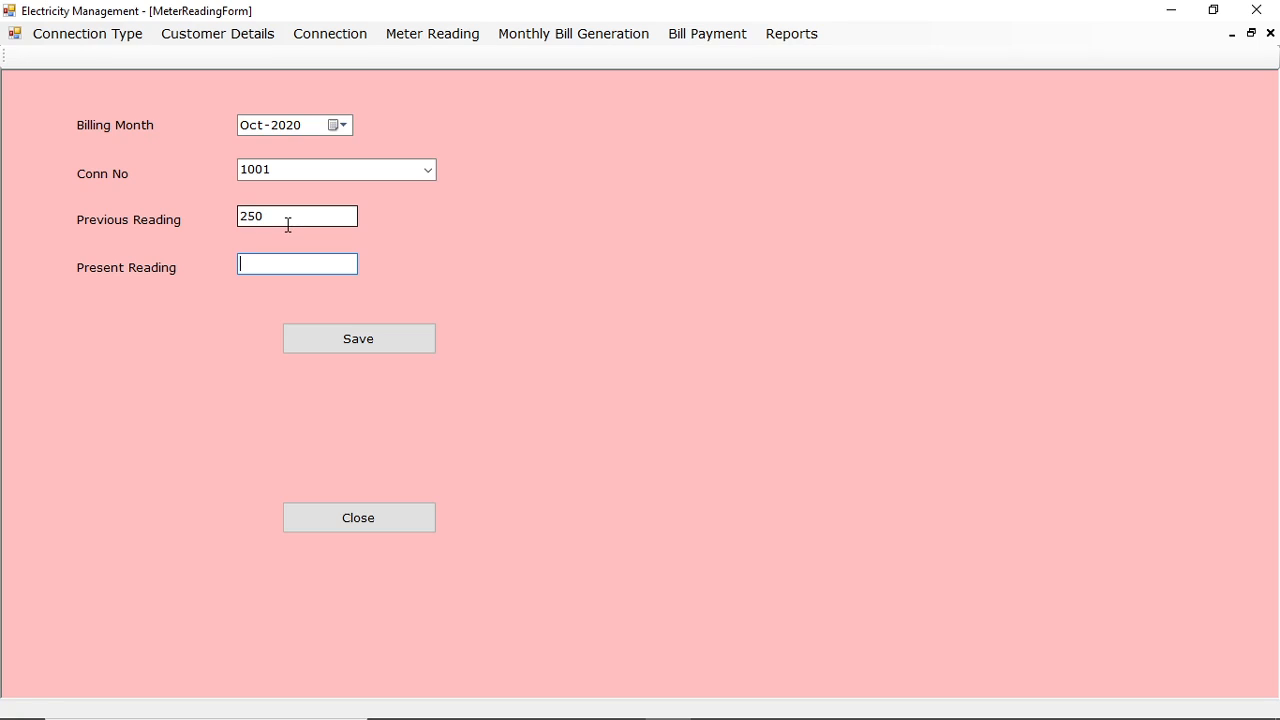
type("350")
left_click(338, 342)
left_click(672, 423)
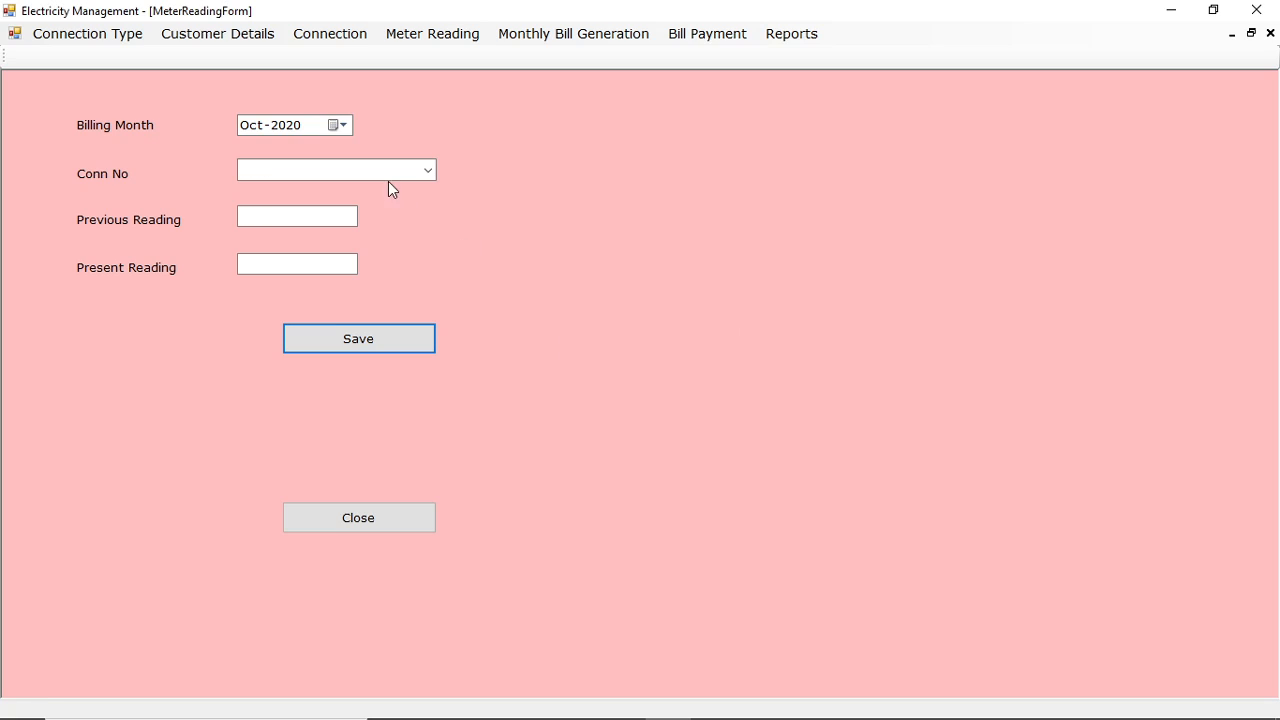
Save a meter reading for connection 1002 with previous reading 125 and present reading 260.
left_click(428, 170)
left_click(287, 216)
left_click(287, 216)
type("125")
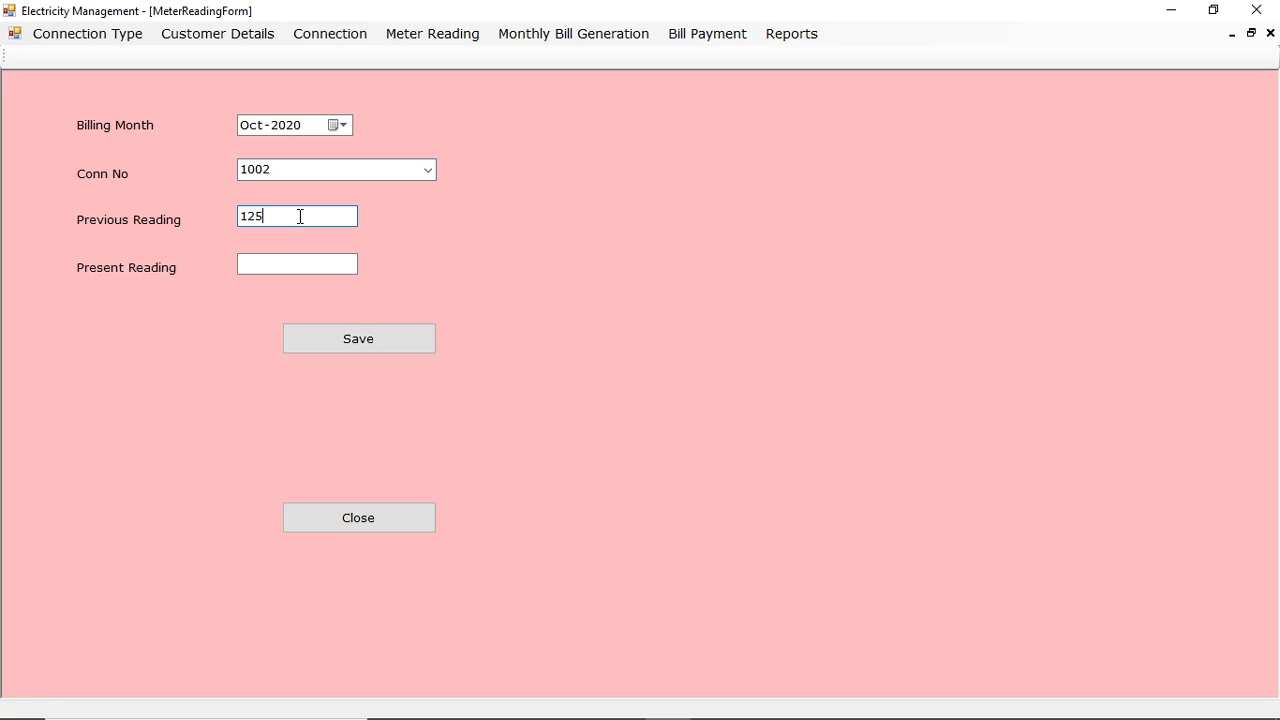
left_click(300, 266)
left_click(372, 329)
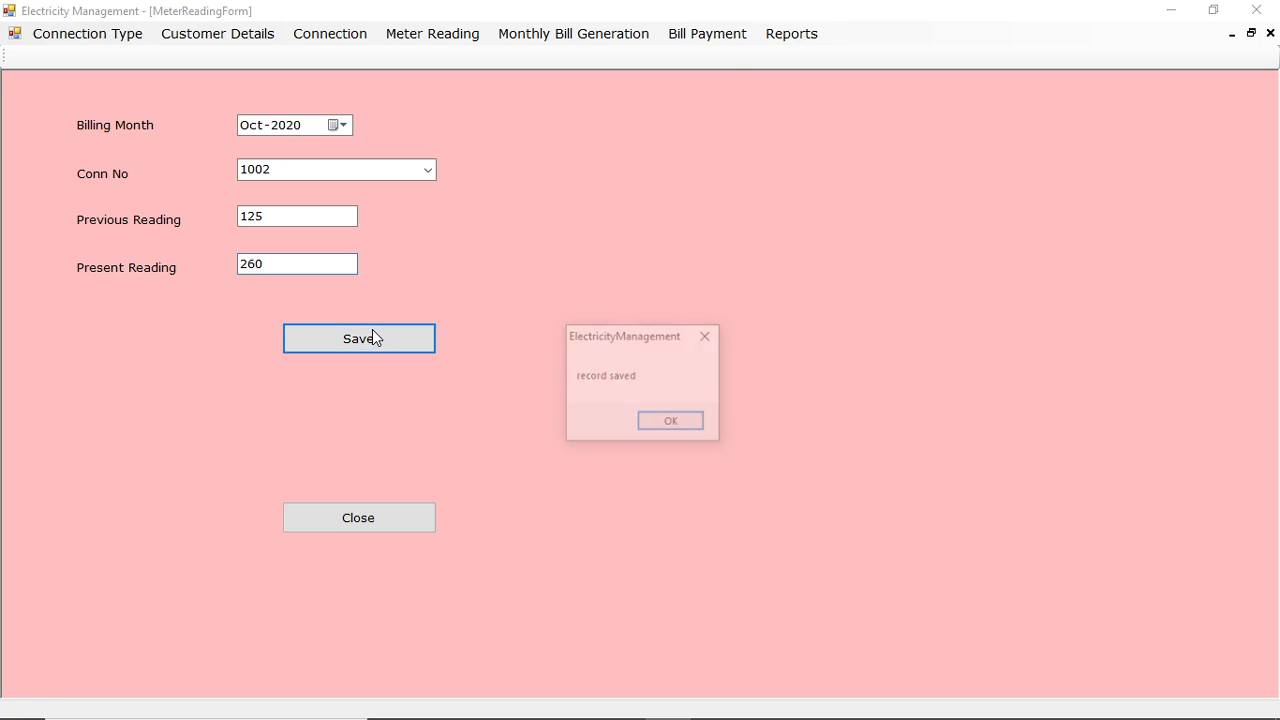
left_click(652, 420)
Save a meter reading for connection 1003 with previous reading 0 and present reading 250.
left_click(428, 170)
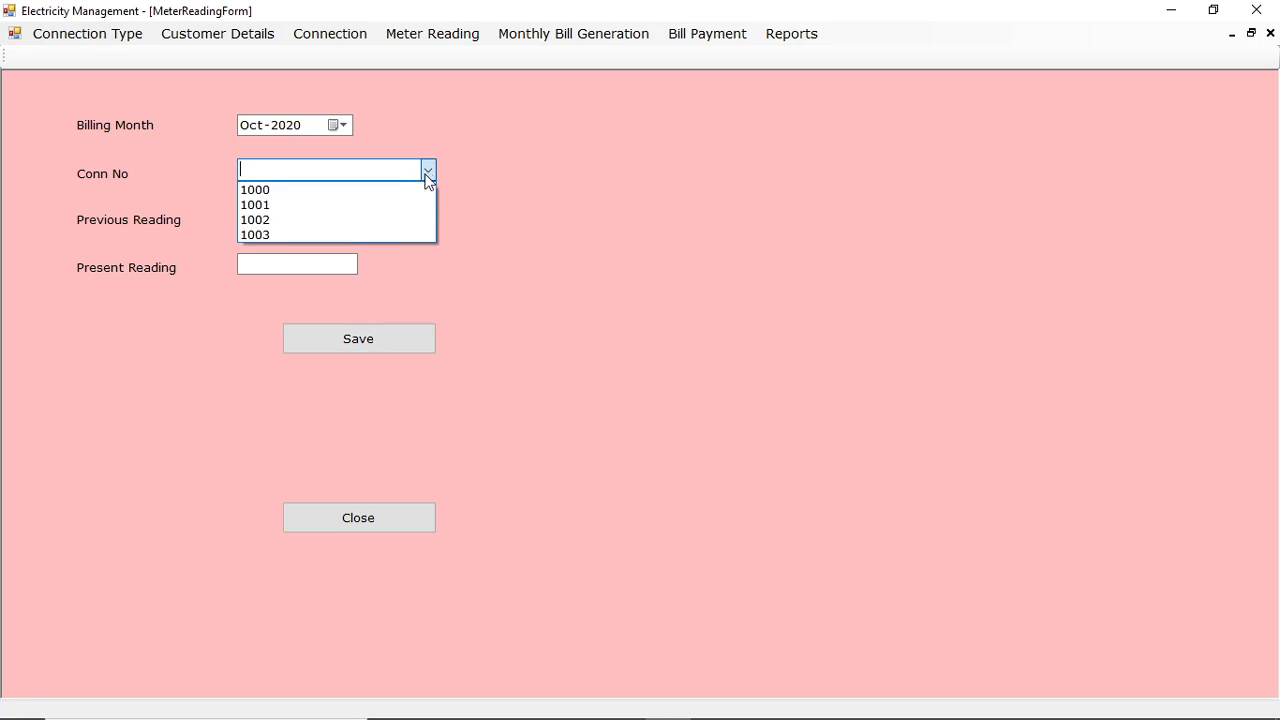
left_click(280, 237)
left_click(292, 261)
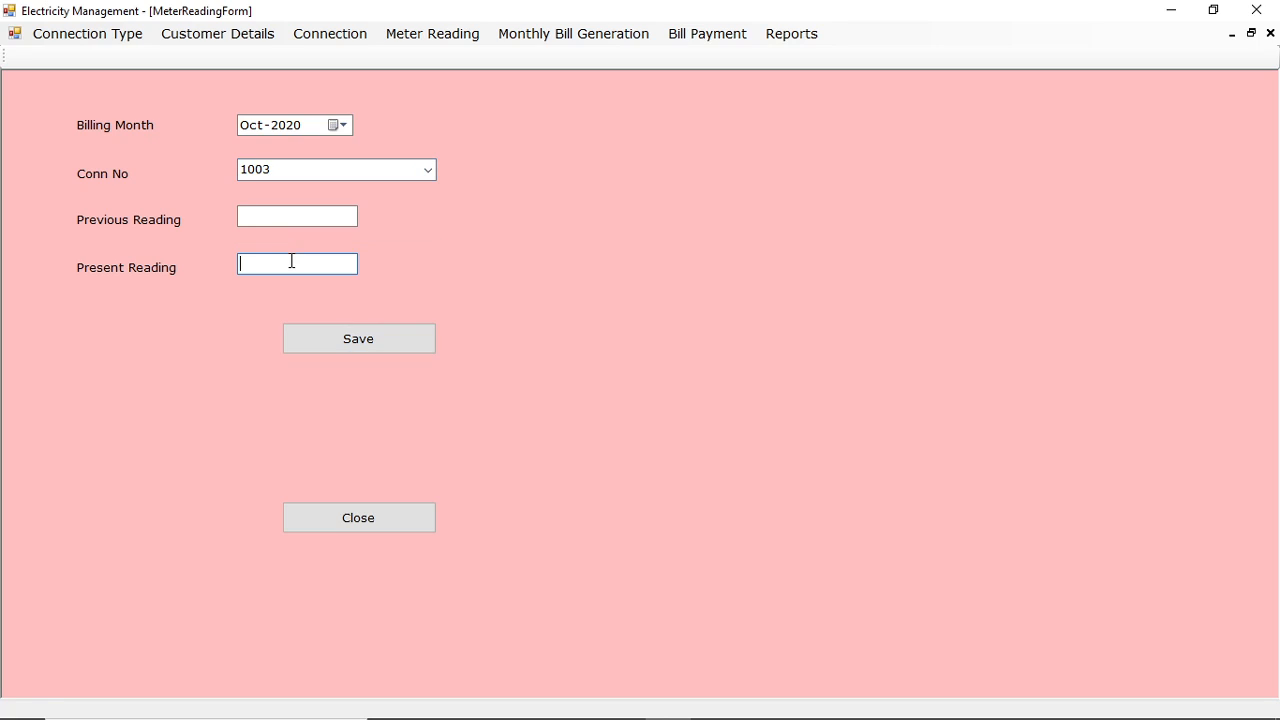
left_click(319, 216)
left_click(298, 268)
type("250")
left_click(355, 337)
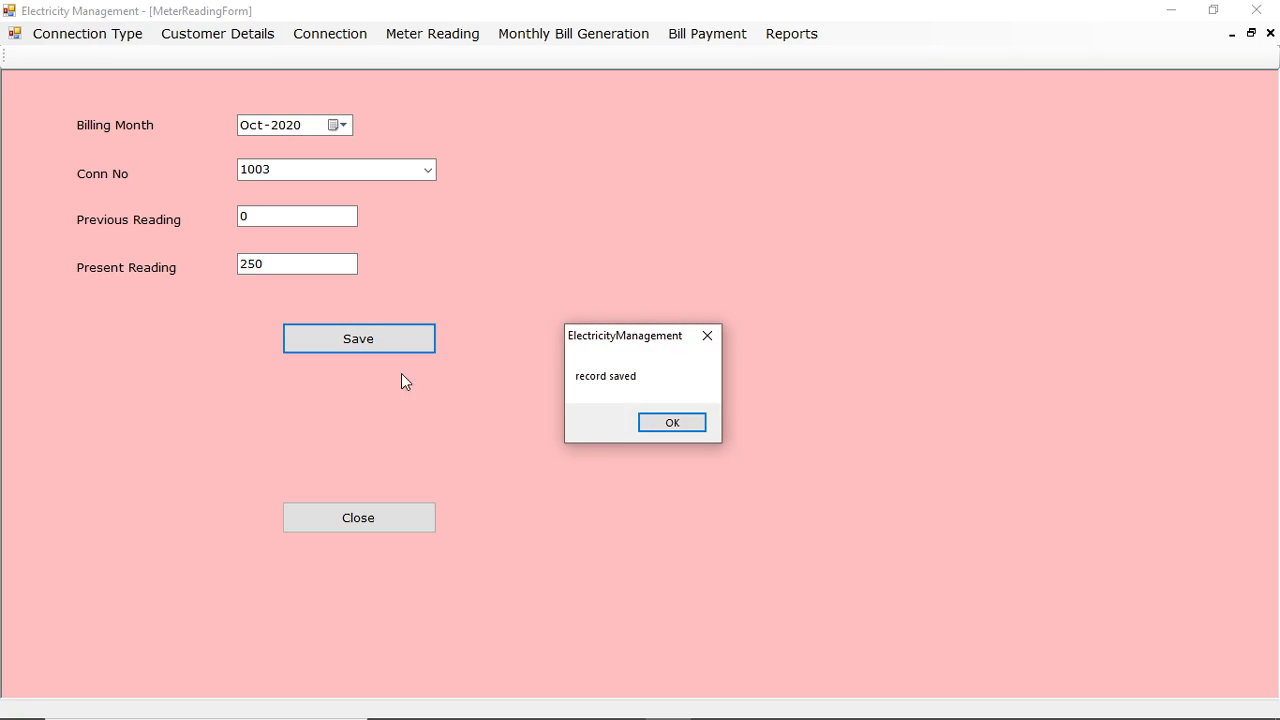
Close the Meter Reading form and generate the monthly bills for Oct-2020.
left_click(691, 429)
left_click(410, 519)
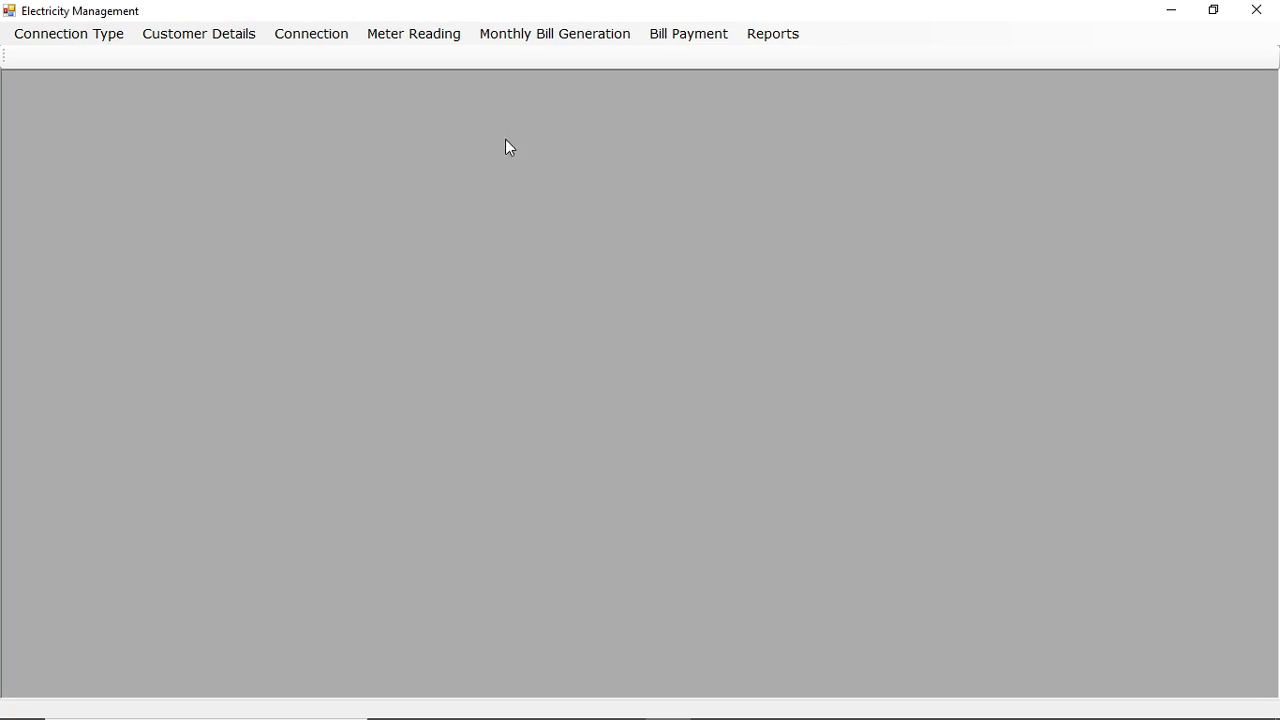
left_click(579, 47)
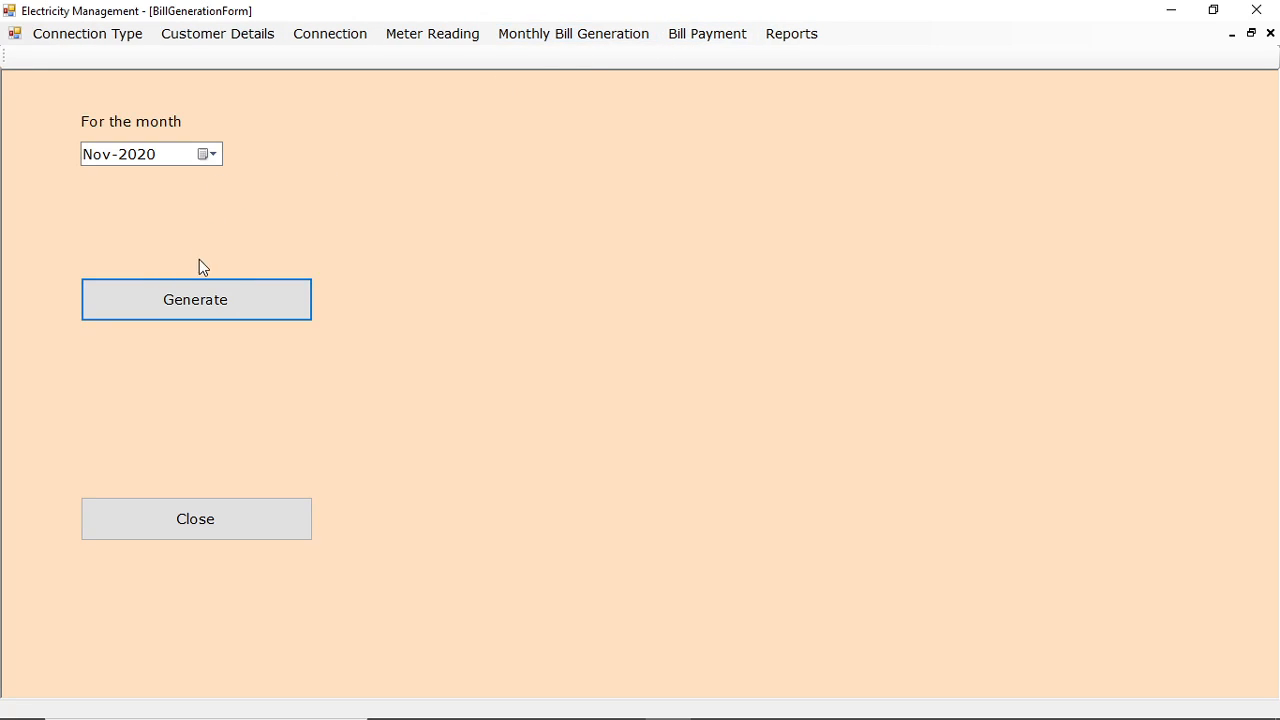
left_click(89, 158)
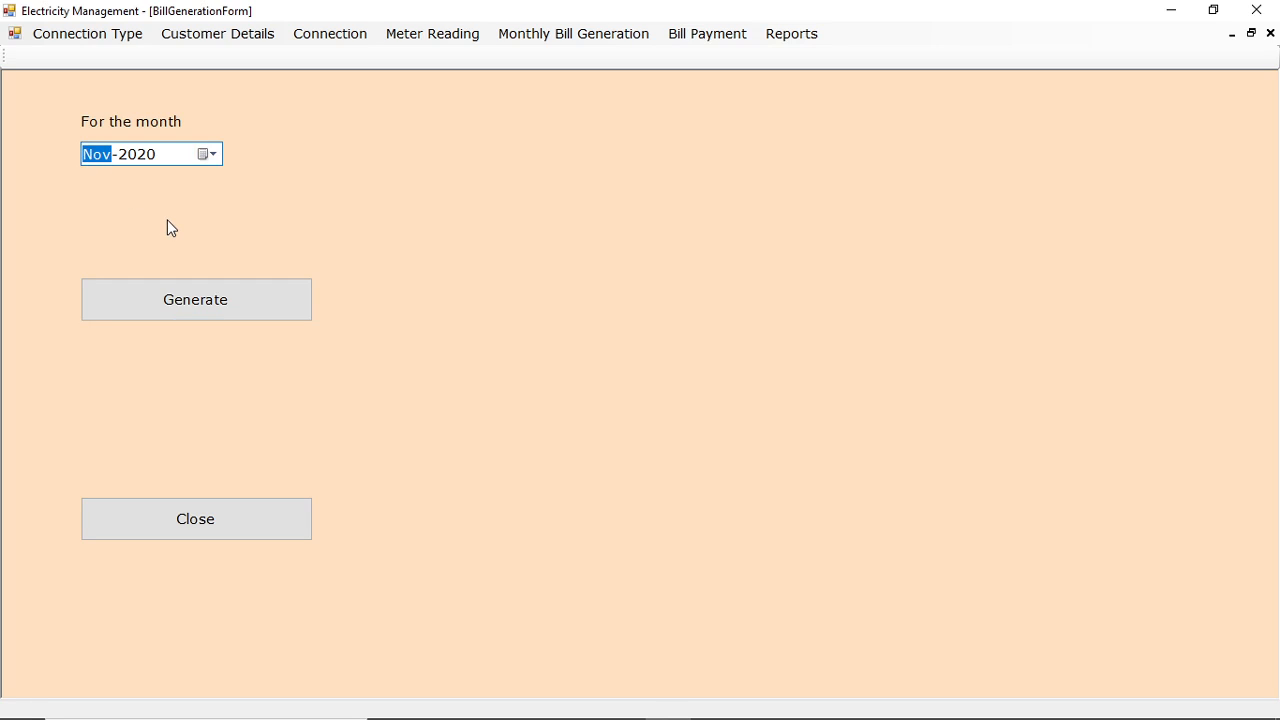
key("Down")
left_click(226, 295)
left_click(666, 423)
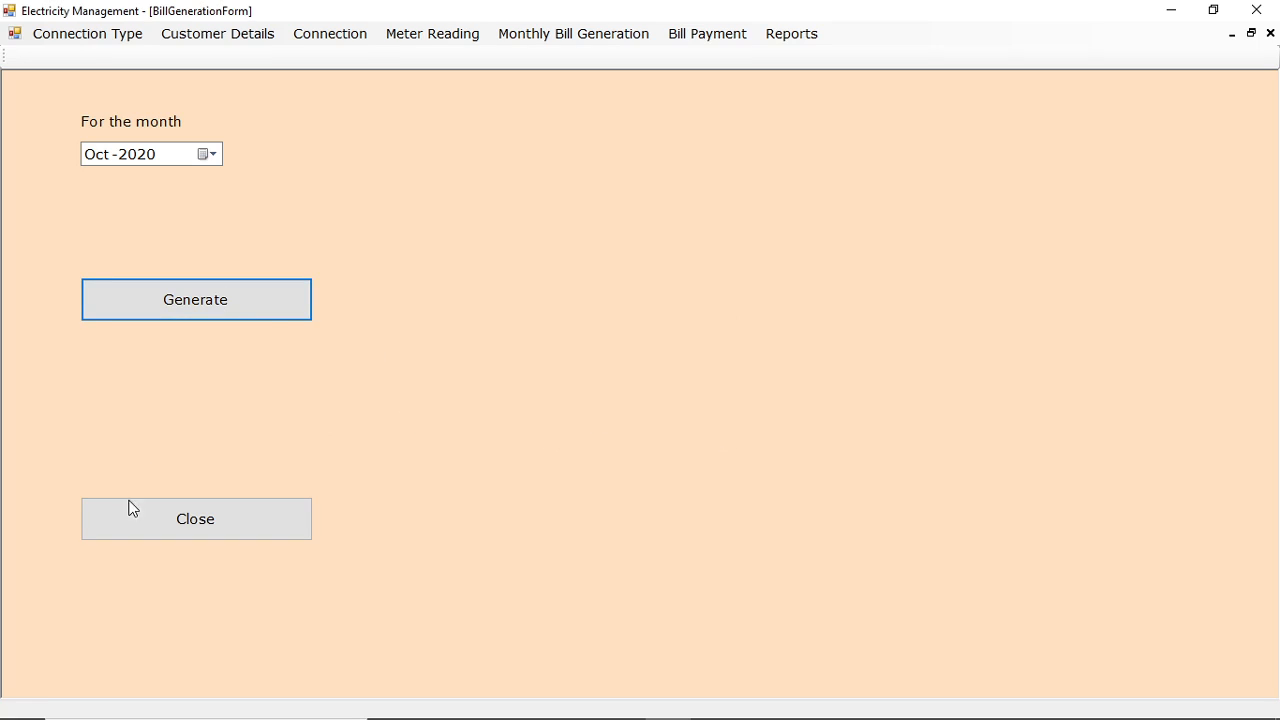
left_click(131, 509)
Record a new bill payment of 1000 for meter 1003 with the details "cash paid".
left_click(697, 38)
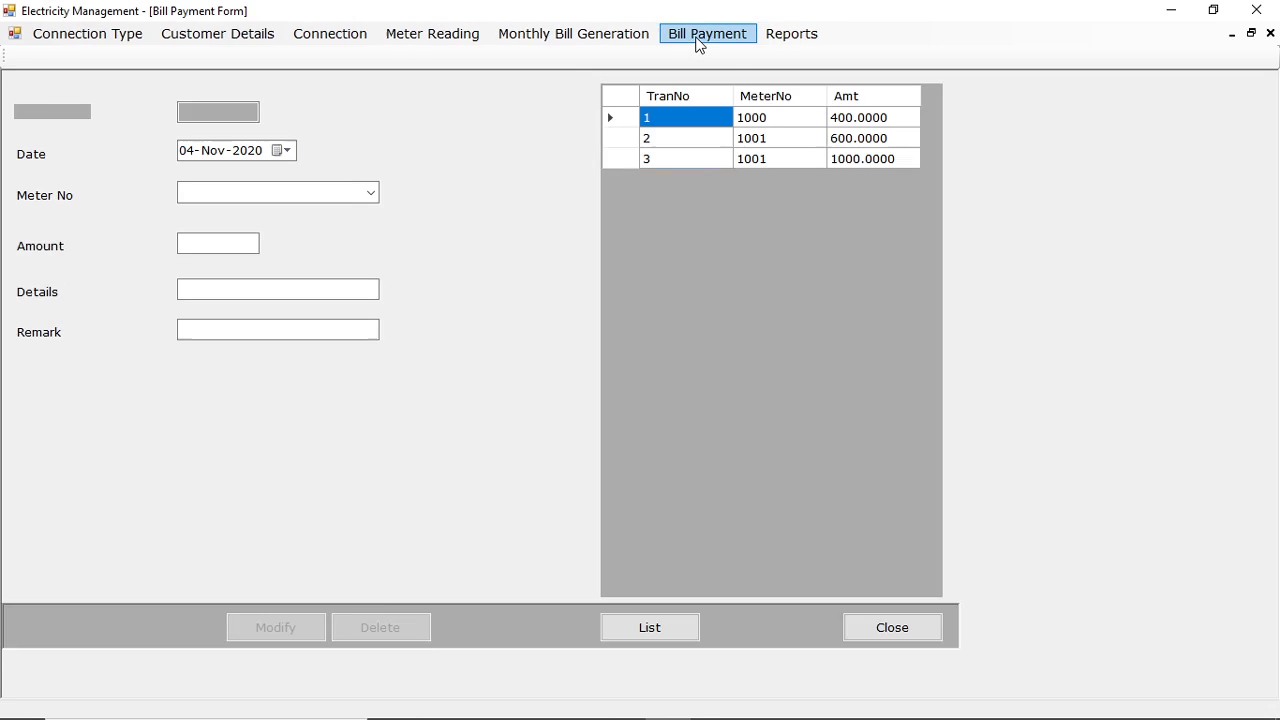
left_click(46, 630)
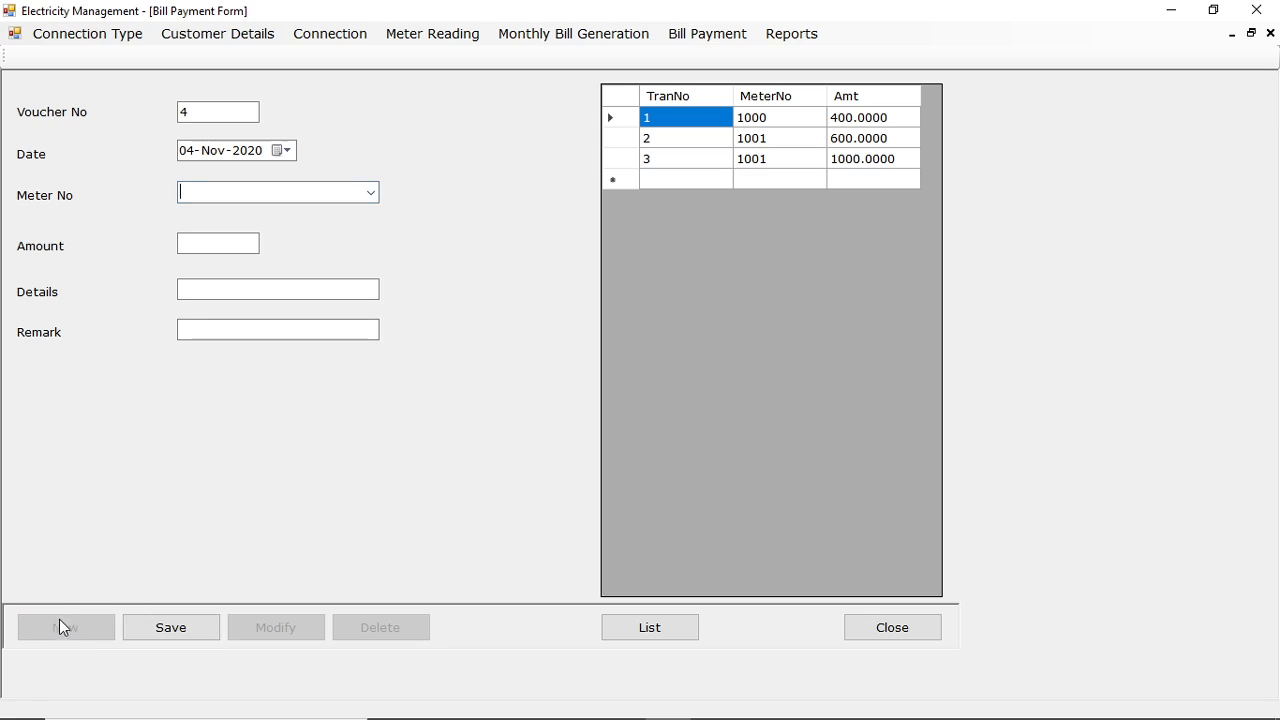
left_click(369, 192)
left_click(216, 257)
left_click(217, 293)
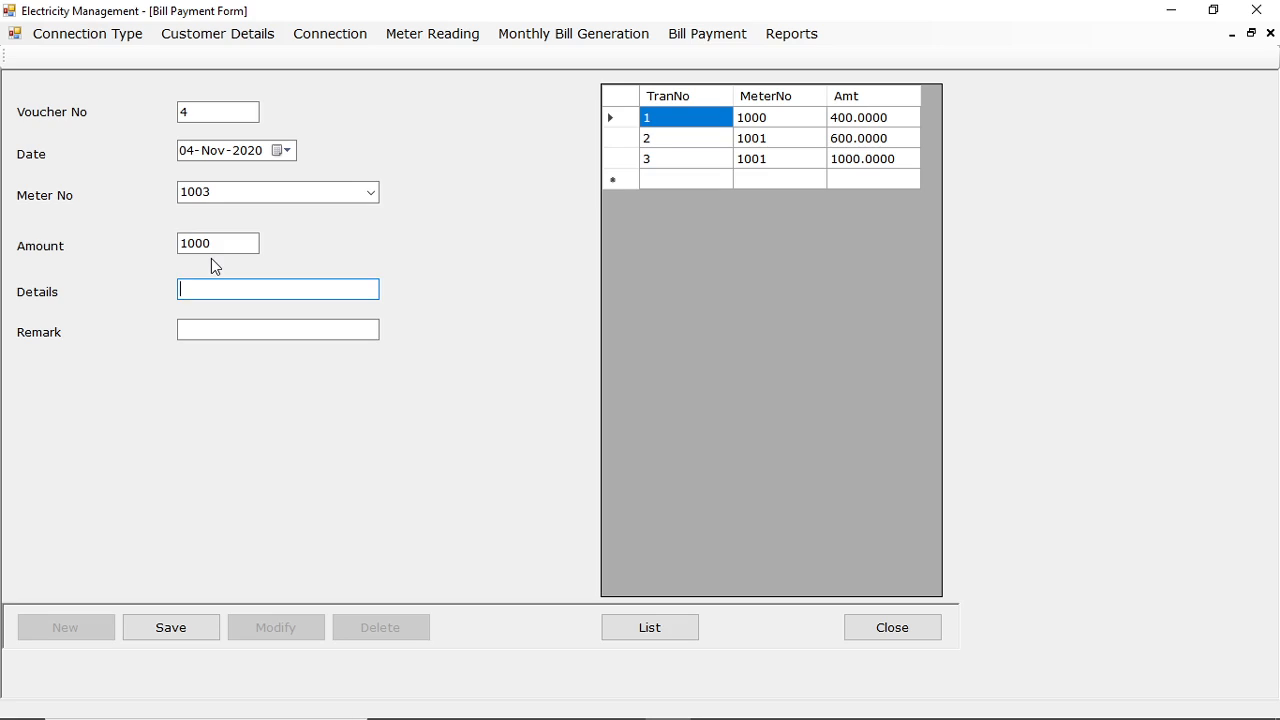
type("cash paid")
left_click(170, 627)
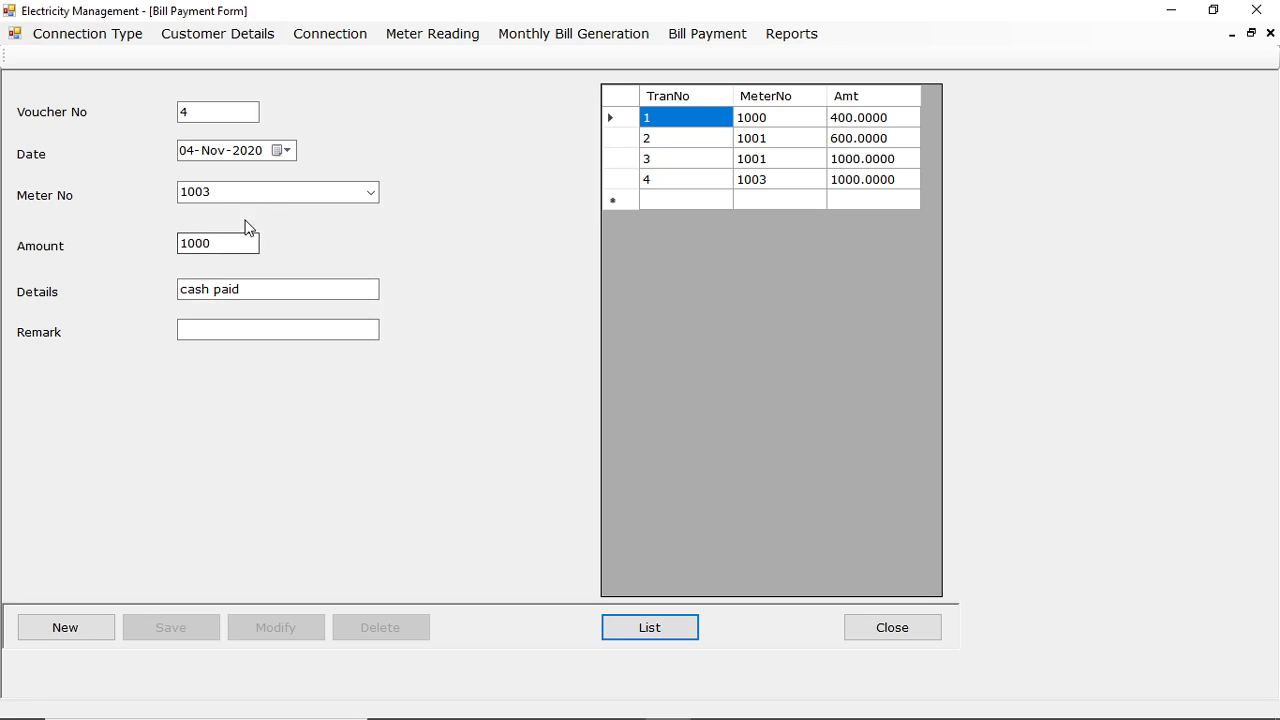
Record another bill payment of 1540 for meter 1002 with the details "cash", and close the Bill Payment form.
left_click(86, 627)
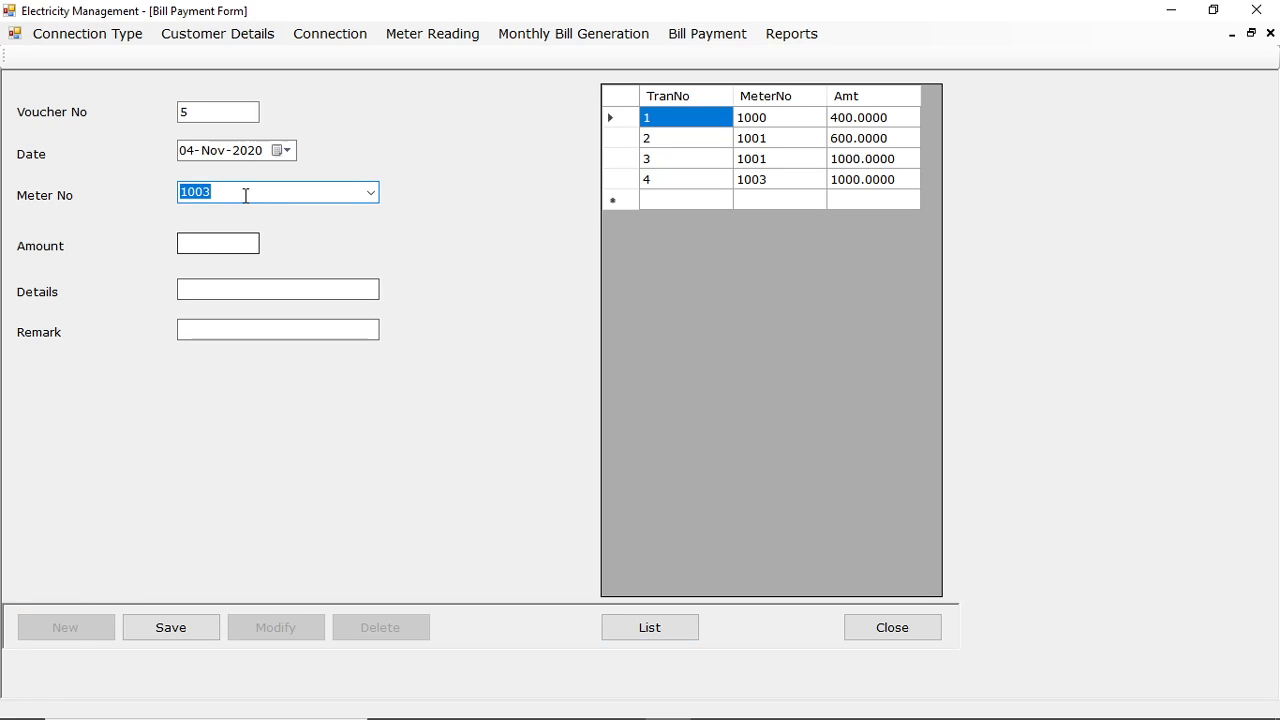
key("Tab")
type("0")
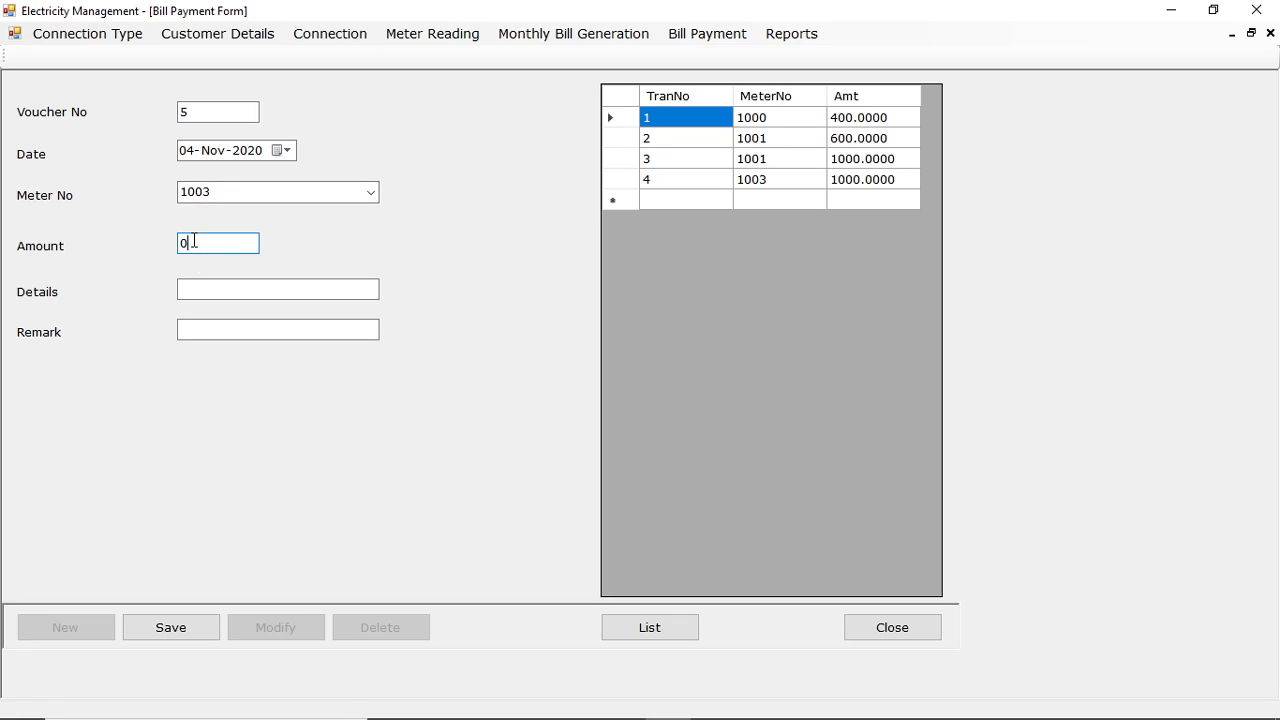
double_click(194, 241)
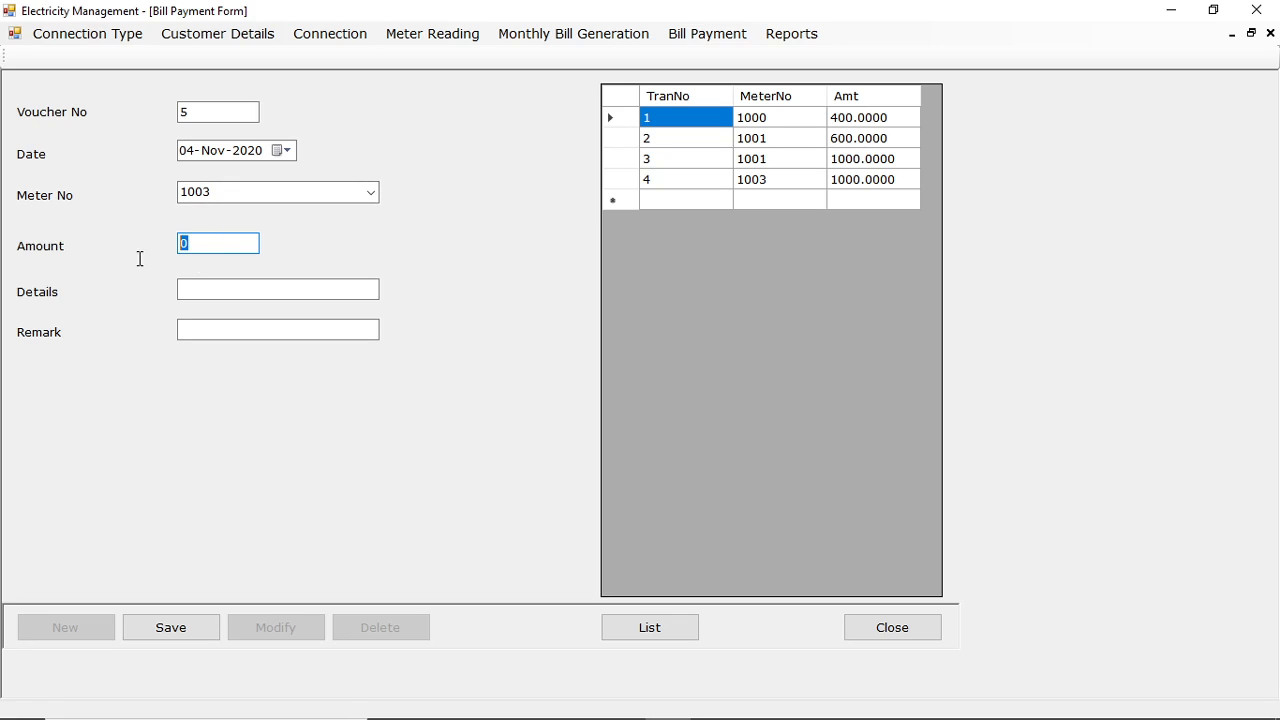
left_click(371, 193)
left_click(214, 252)
left_click(214, 247)
type("1540")
left_click(217, 291)
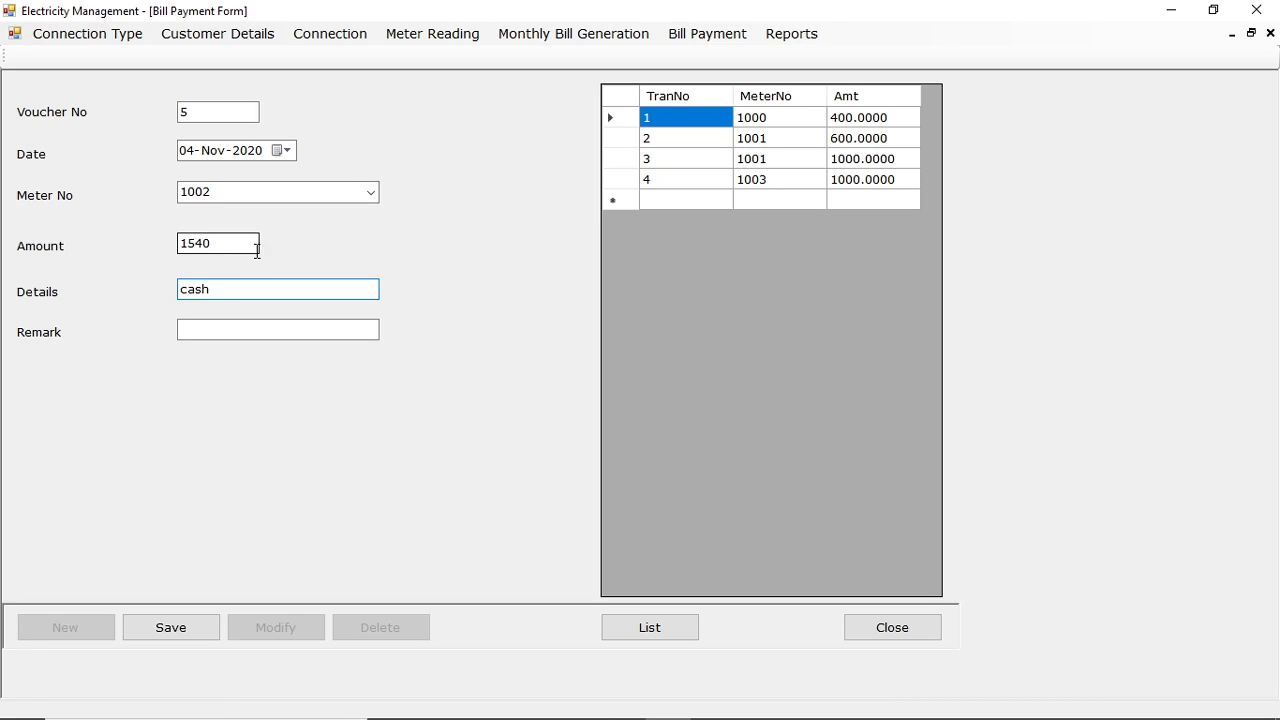
left_click(196, 632)
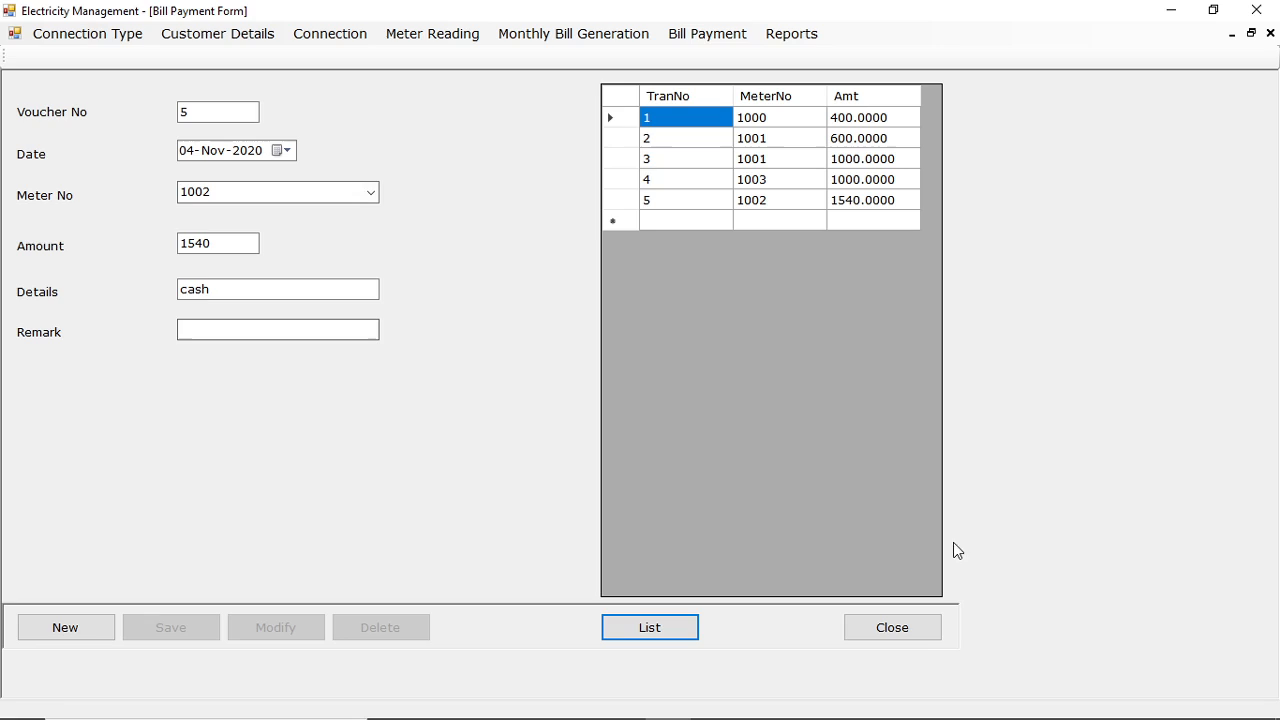
left_click(918, 632)
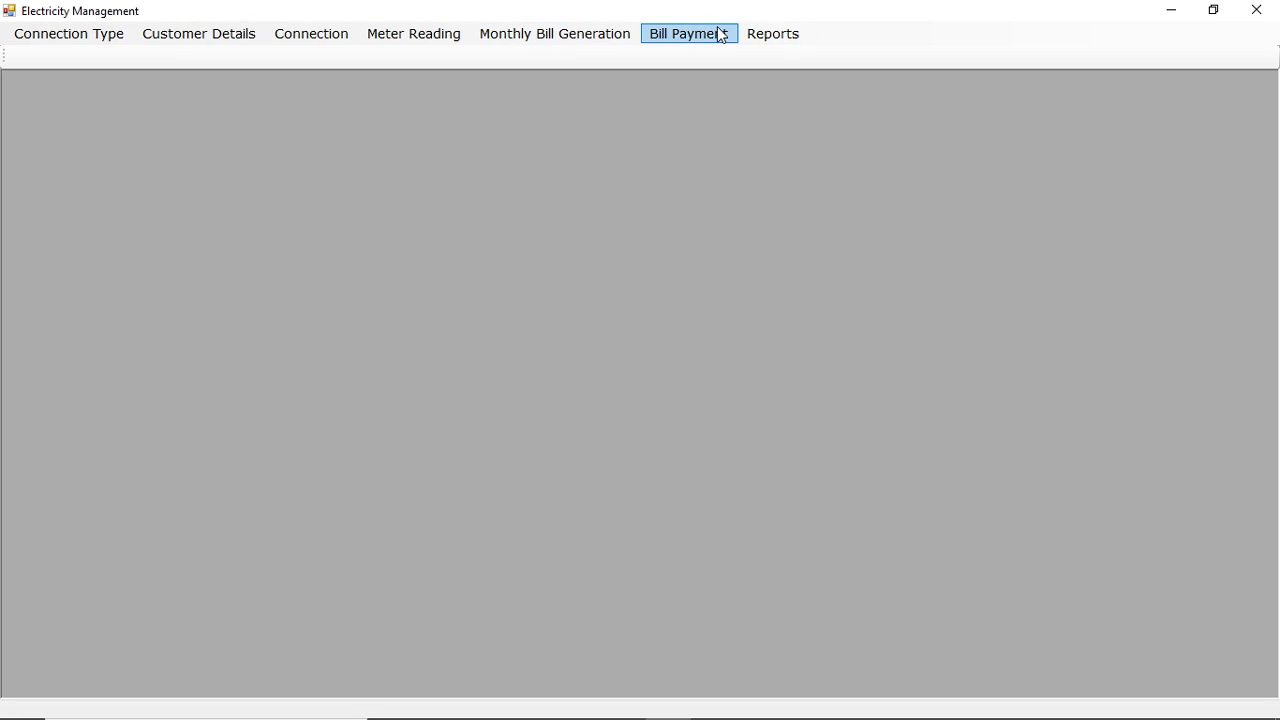
Display the Customer List report and close it.
left_click(778, 38)
left_click(834, 53)
left_click(853, 103)
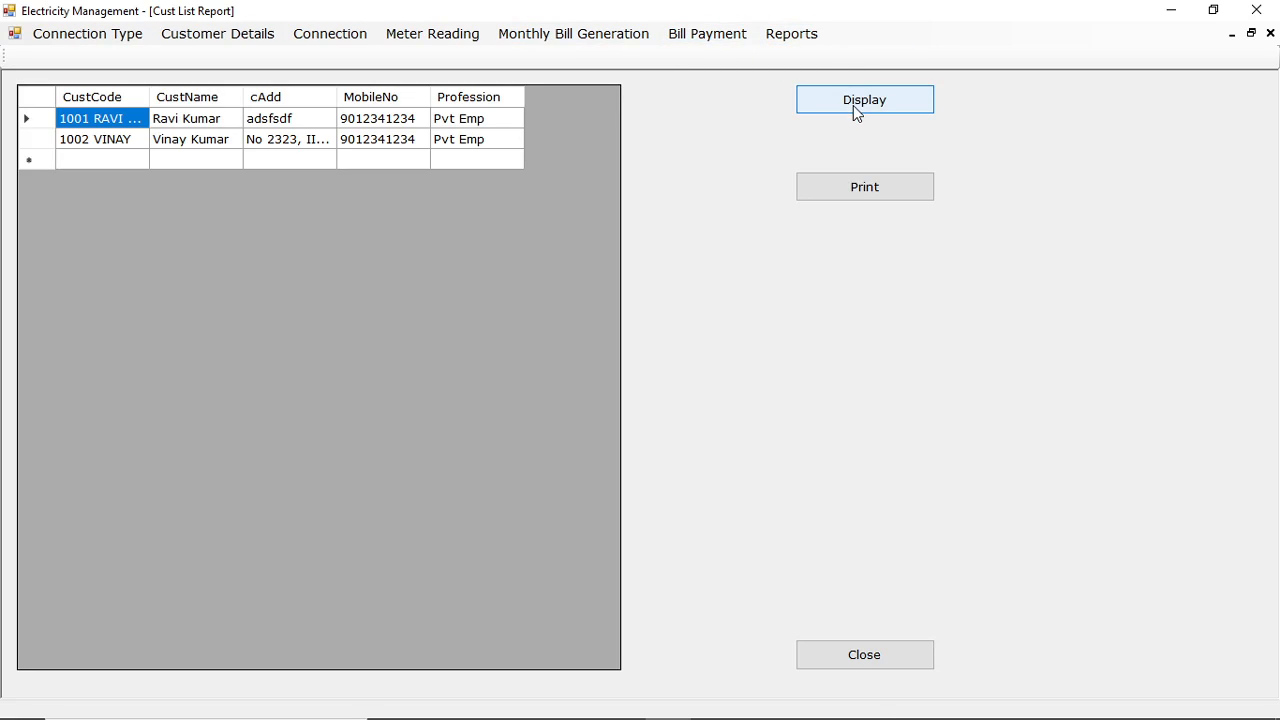
left_click(906, 660)
Display the Reading List report for October 2020 and close it.
left_click(795, 40)
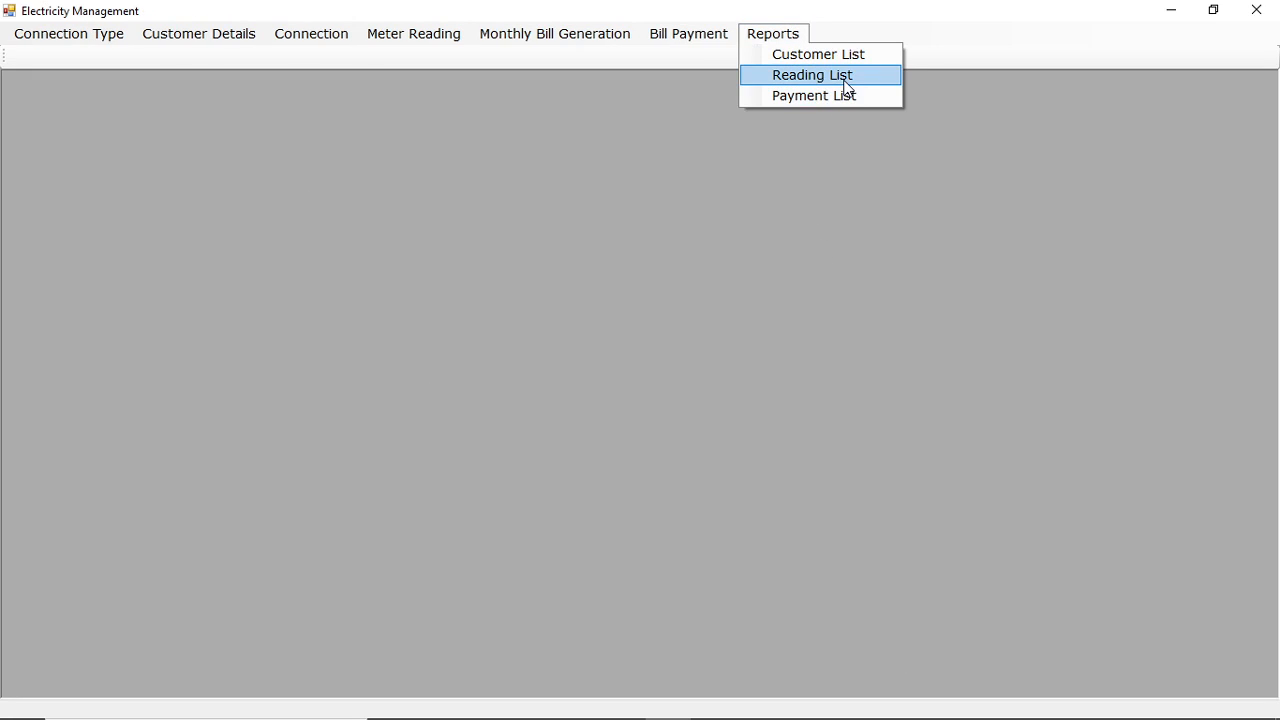
left_click(812, 75)
left_click(800, 115)
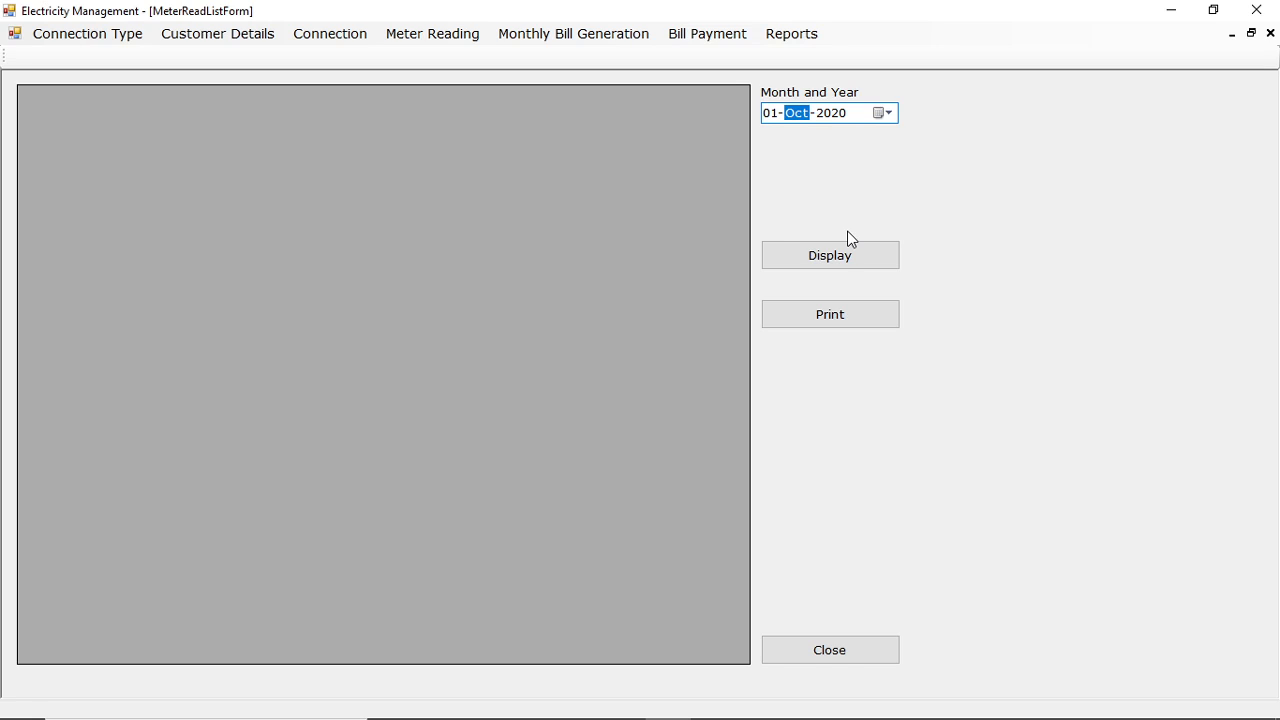
left_click(845, 256)
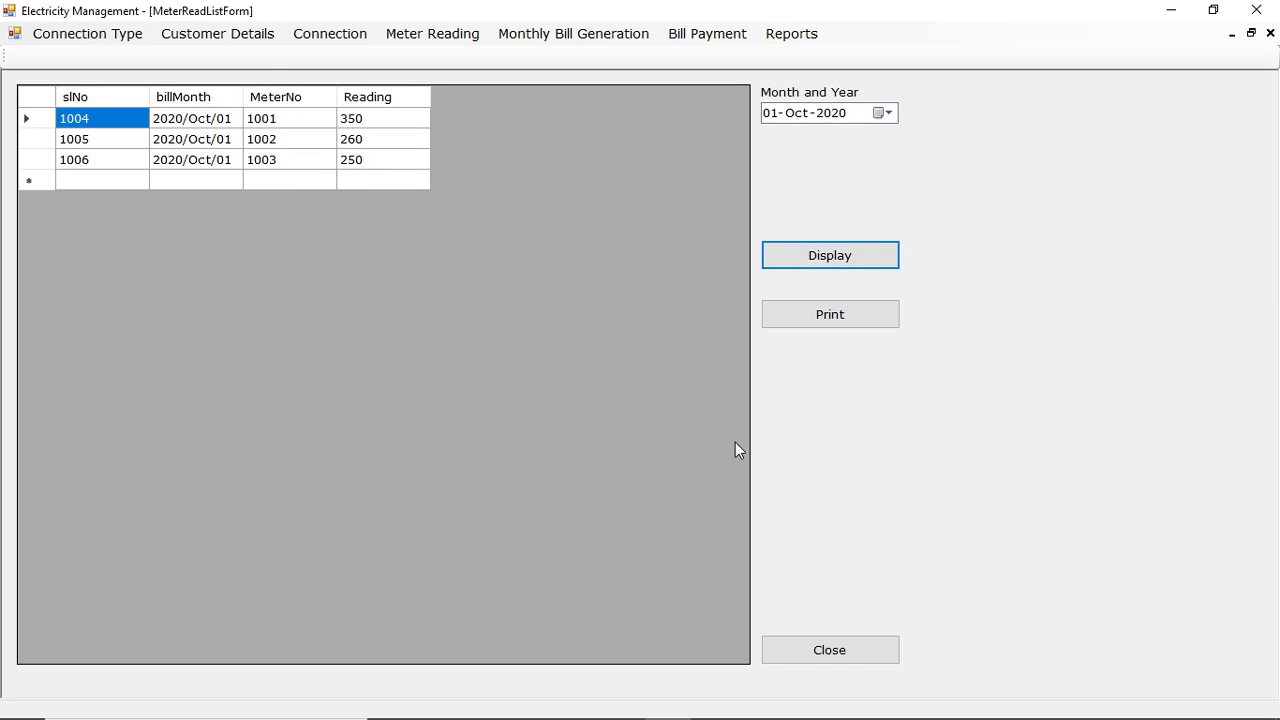
left_click(868, 650)
Display the Payment List report for 04-Nov-2020 and view its print preview maximized, closing both when done.
left_click(775, 34)
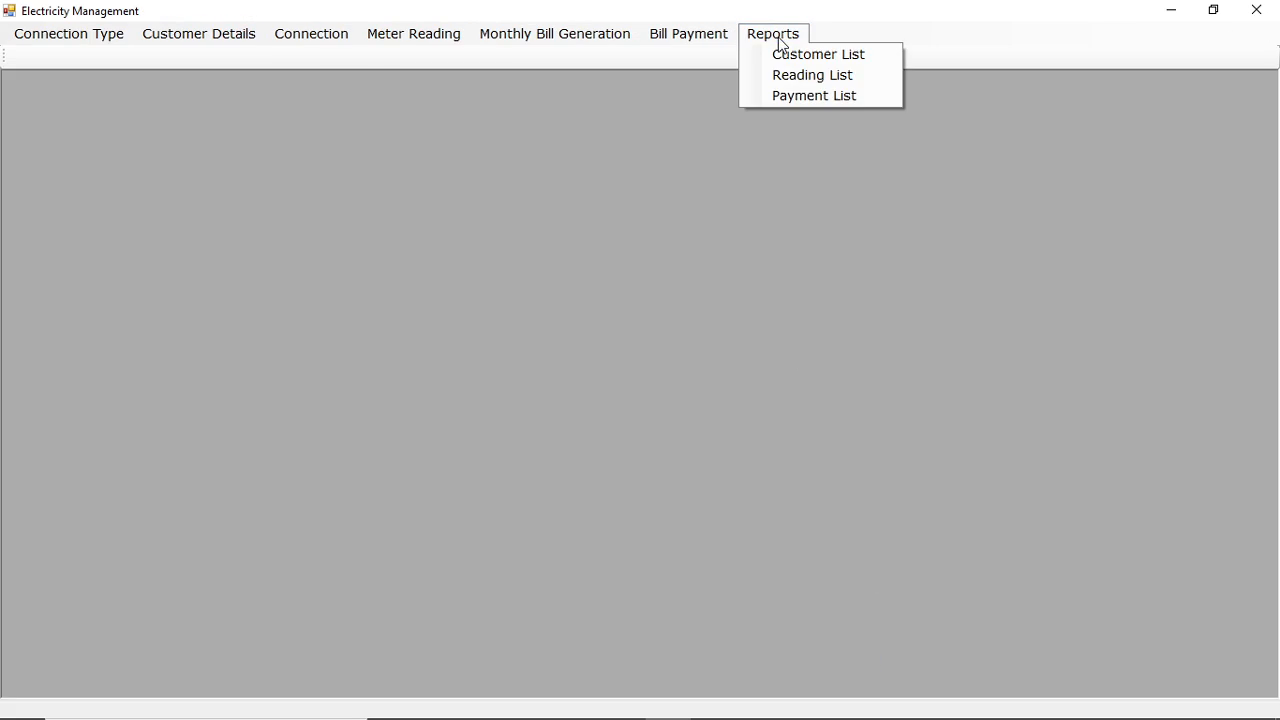
left_click(816, 97)
left_click(900, 239)
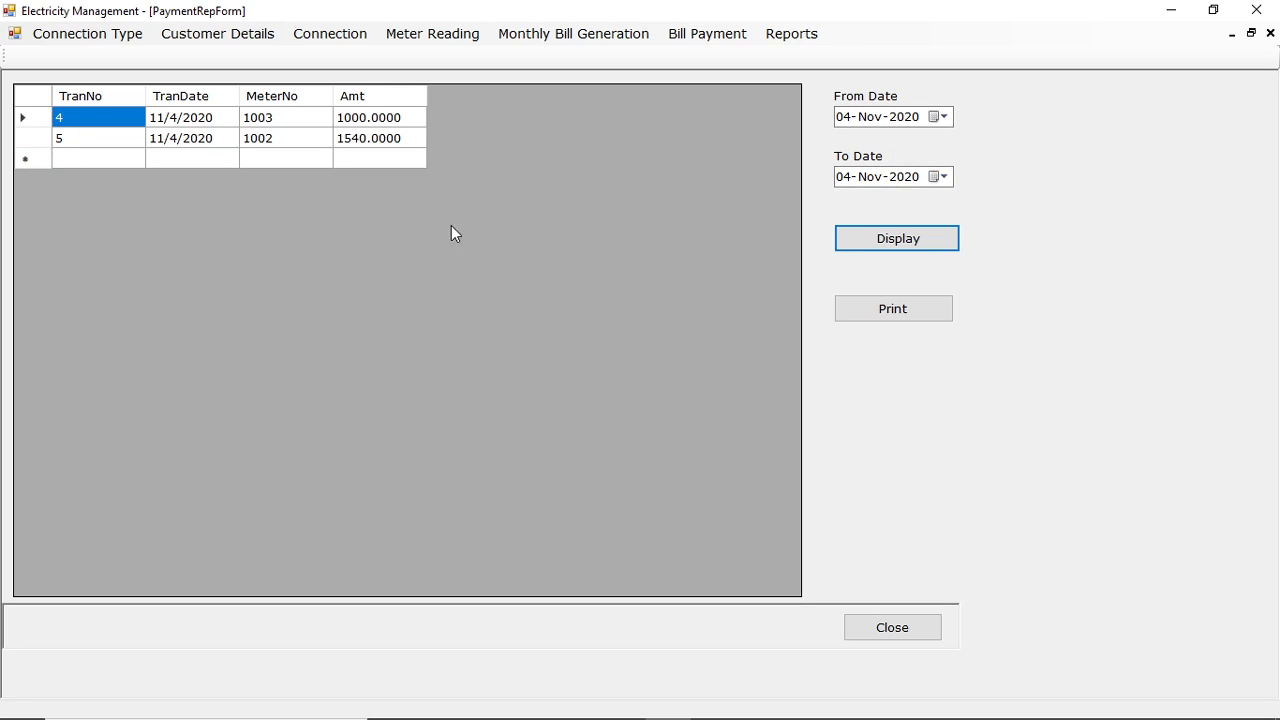
left_click(917, 312)
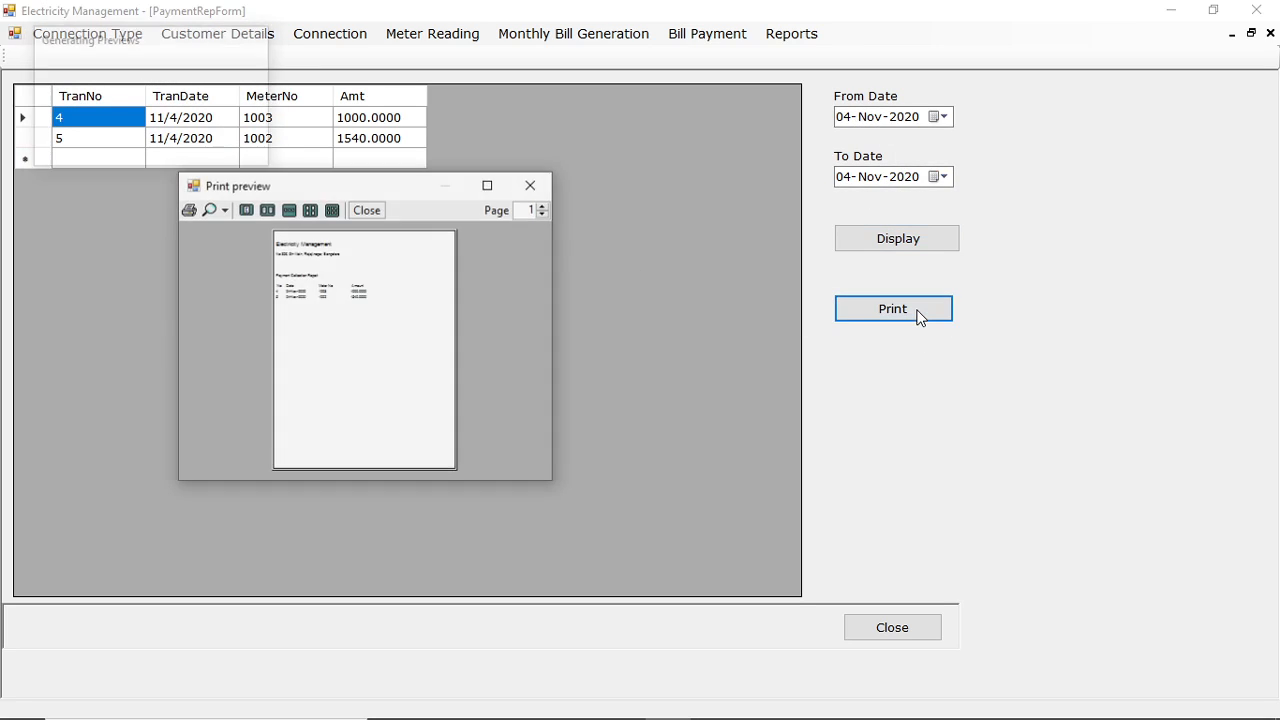
left_click(487, 187)
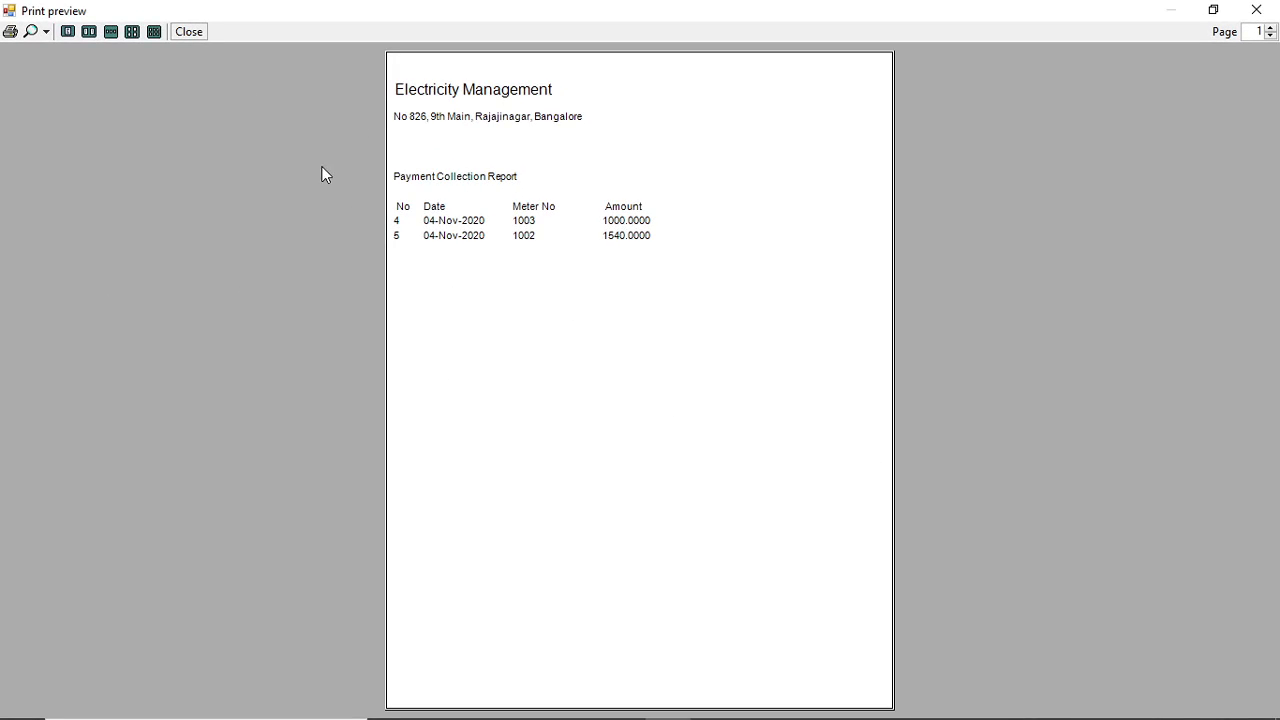
left_click(1271, 8)
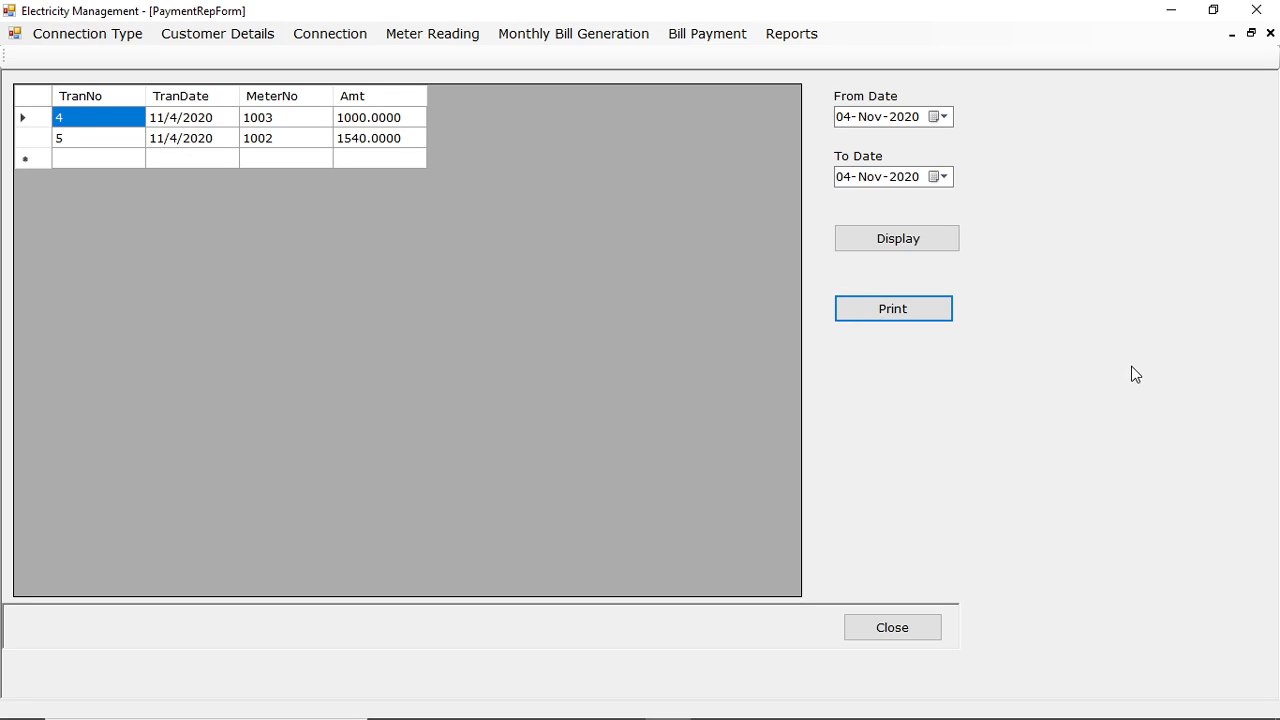
left_click(926, 636)
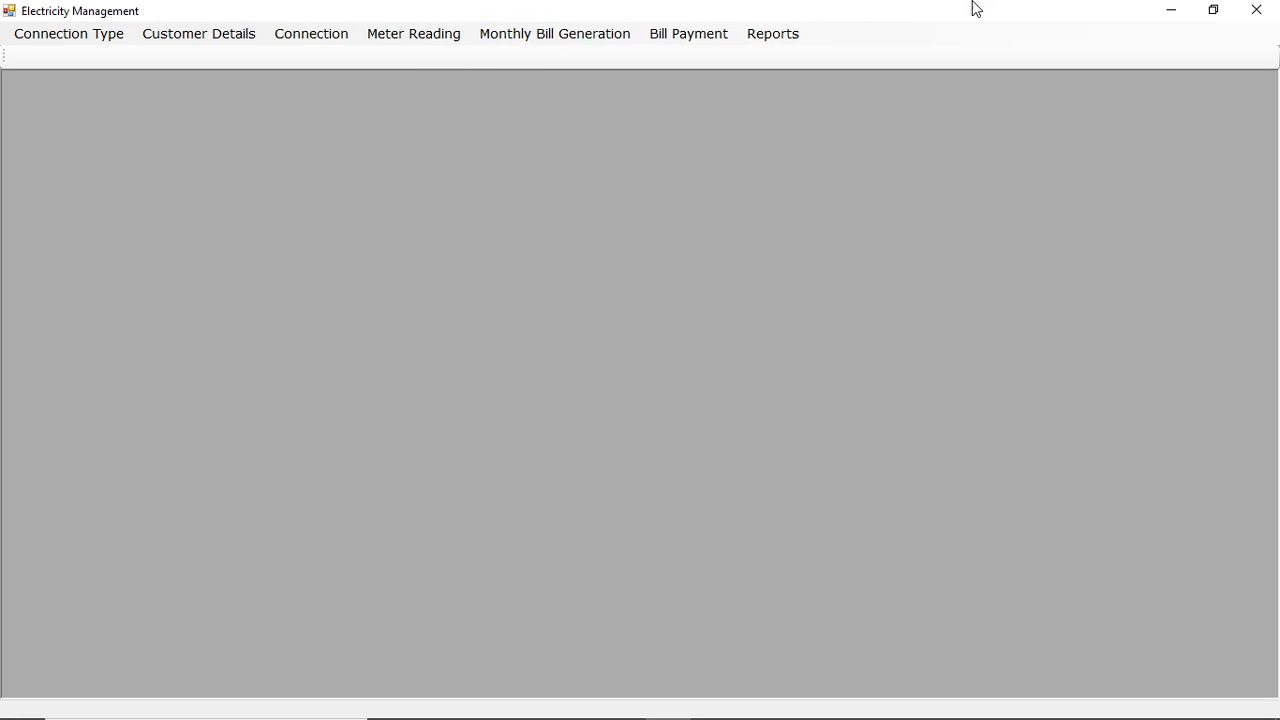
Exit the running Electricity Management application and save the MDIParent1.vb code in Visual Studio.
left_click(1257, 10)
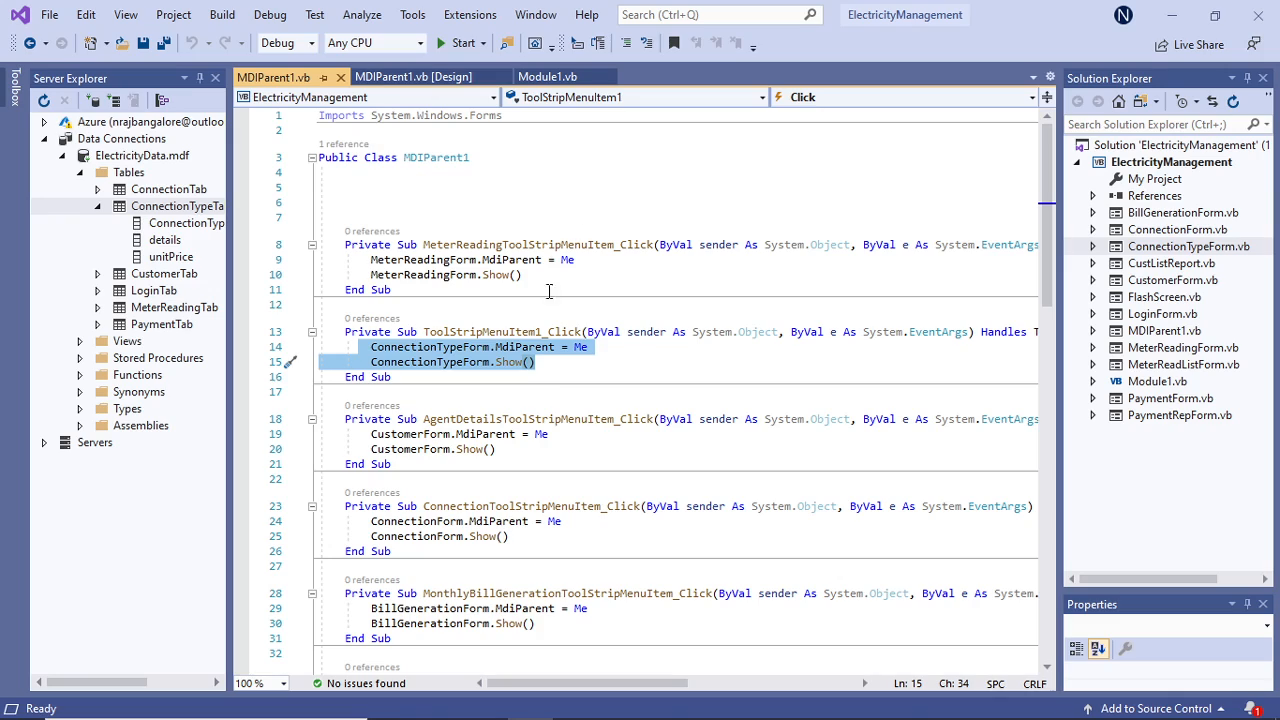
left_click(606, 184)
left_click(146, 42)
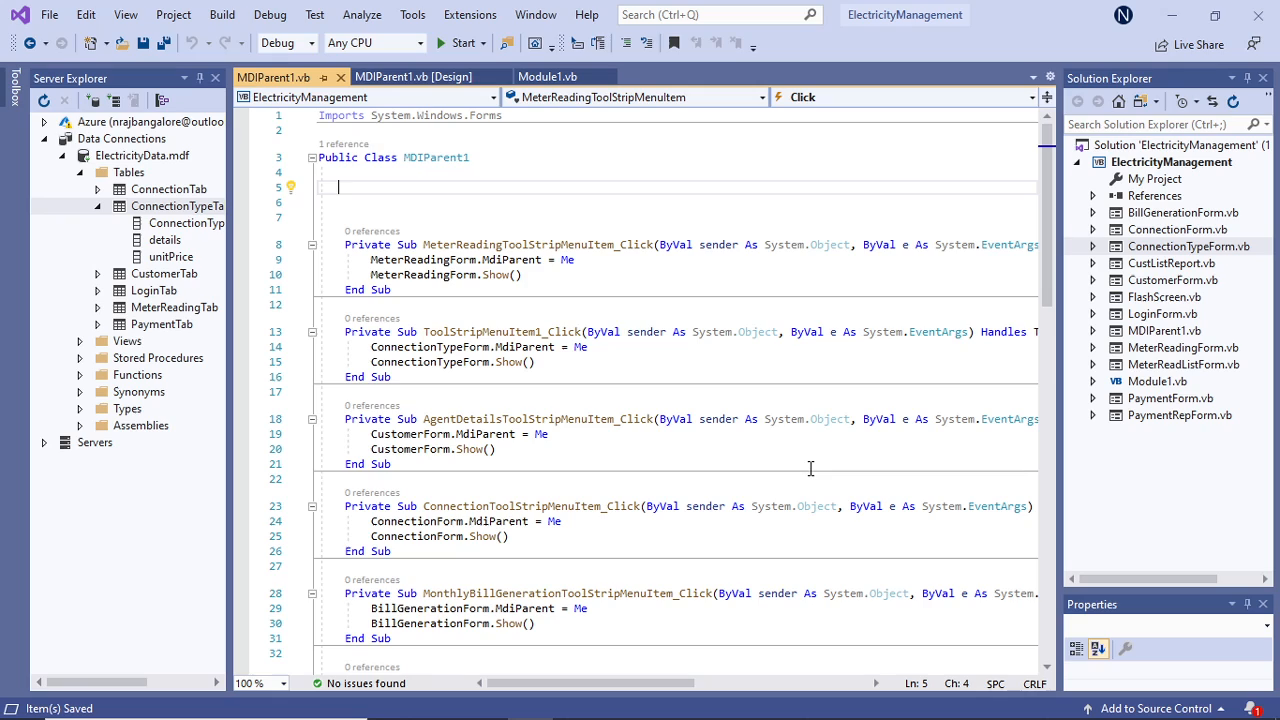
Open CustomerForm.vb in the form designer.
double_click(1162, 280)
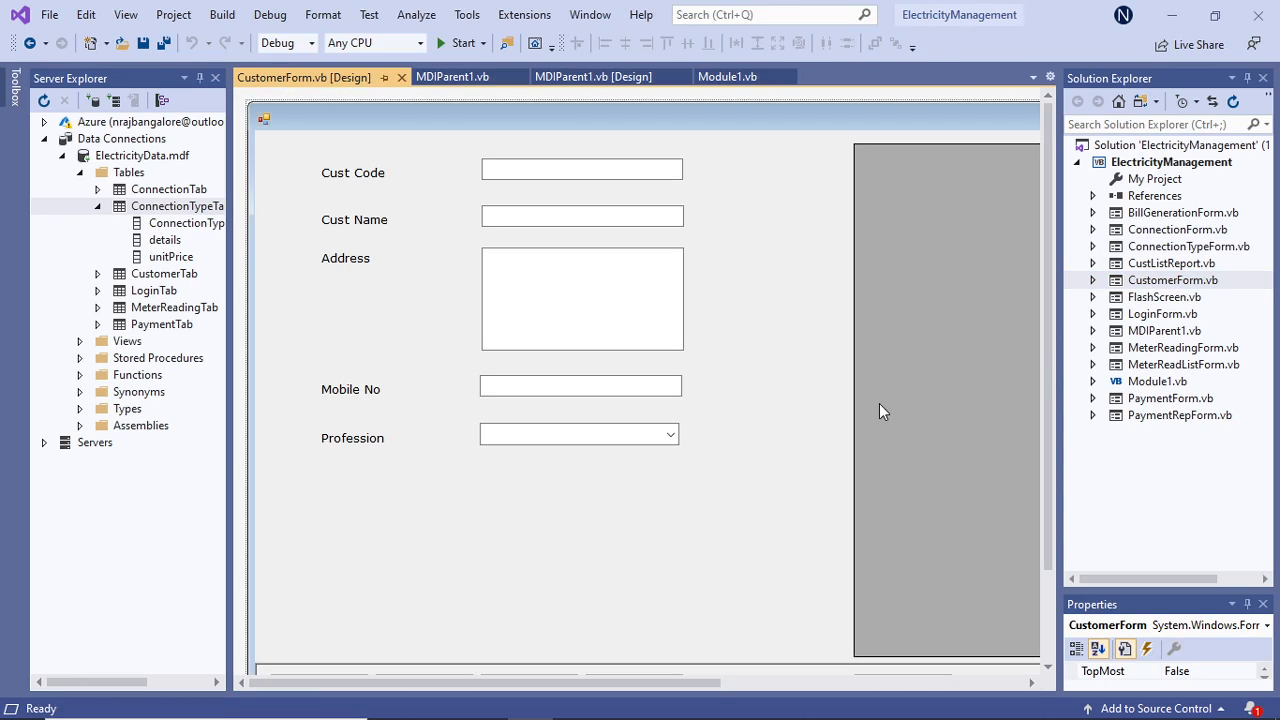
Switch to the PowerPoint presentation and show slide 17, the "Thank You For Watching!" slide.
mouse_move(621, 701)
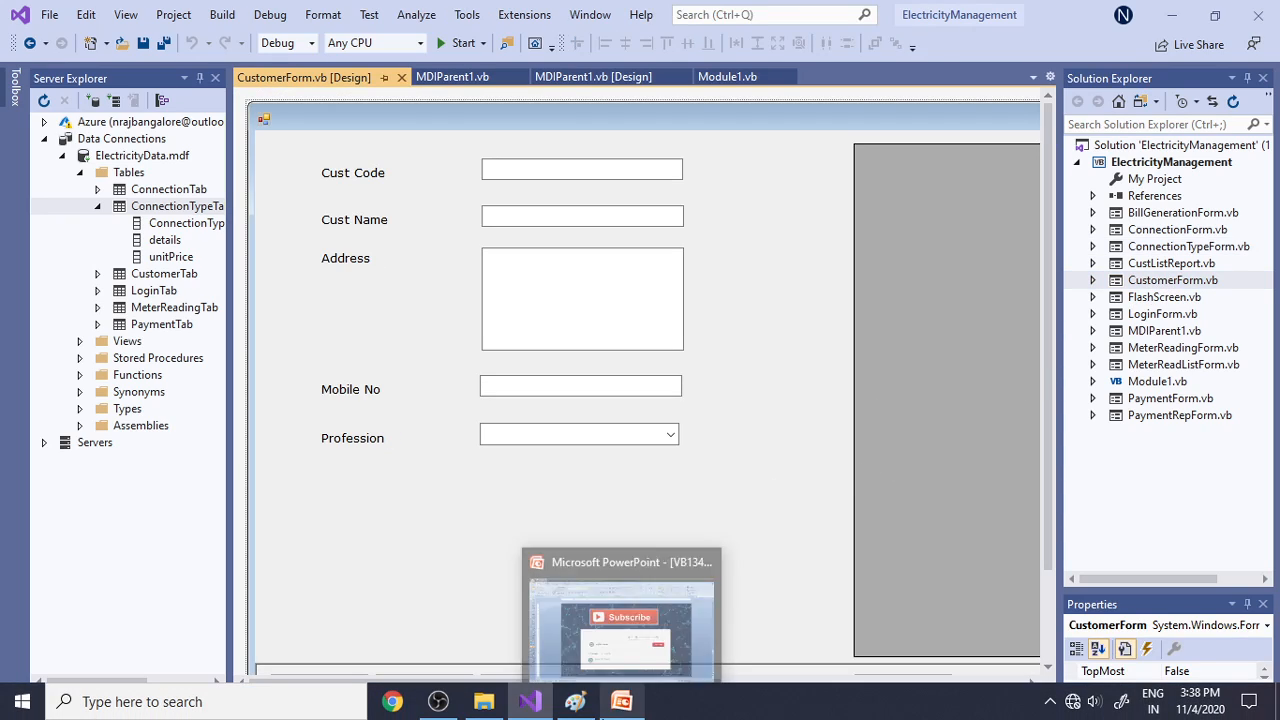
left_click(630, 706)
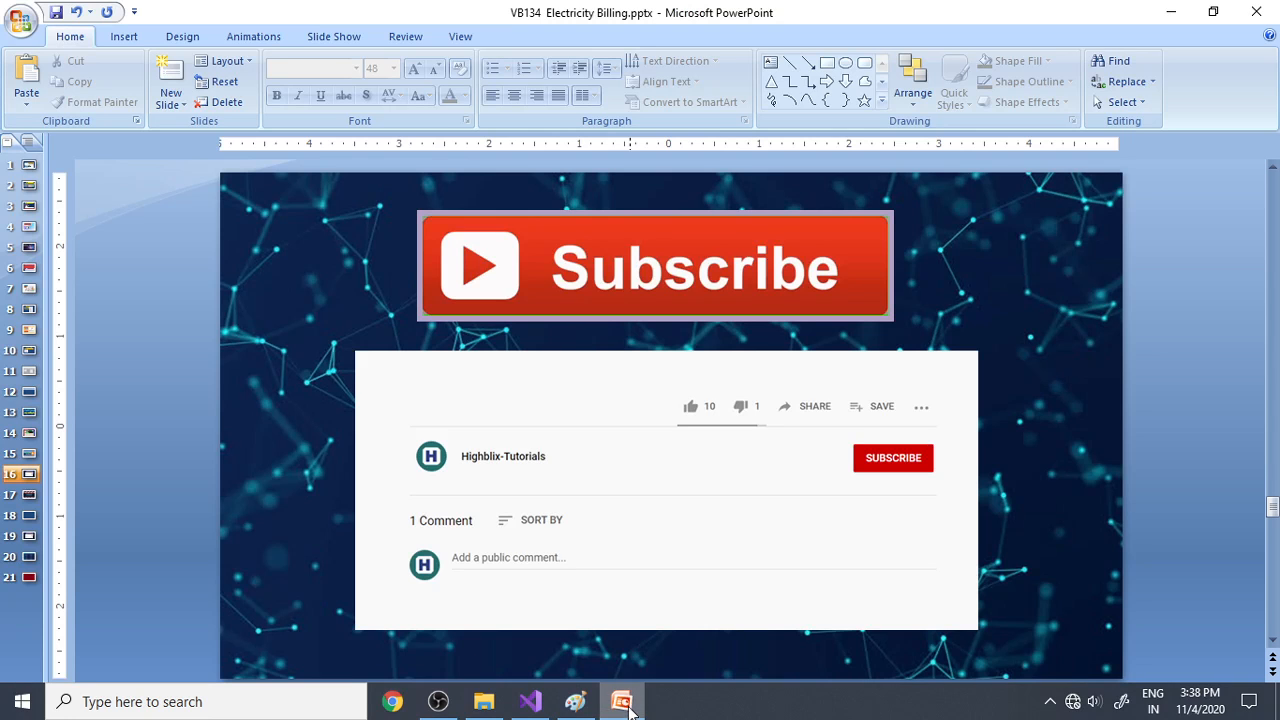
left_click(27, 498)
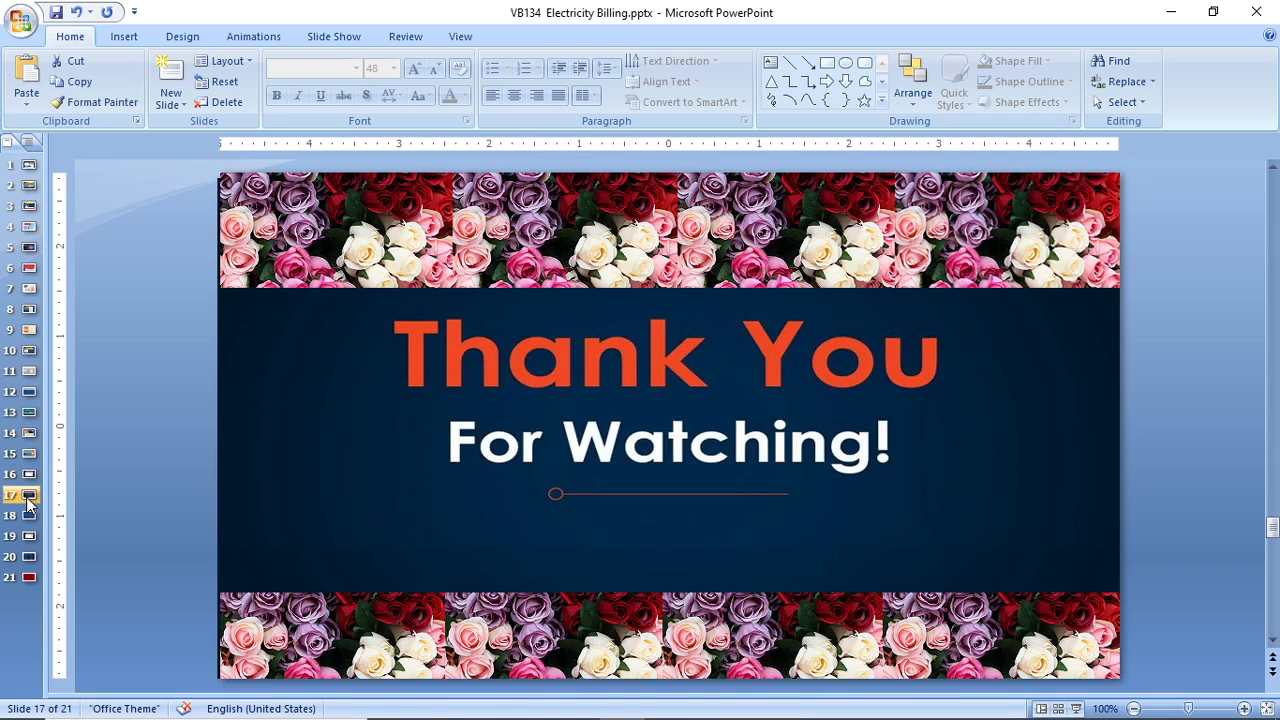